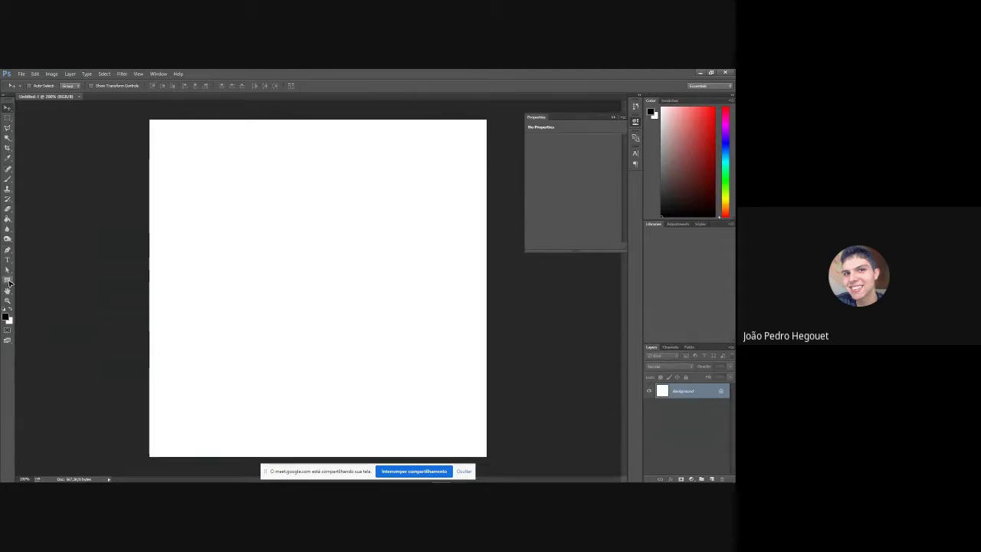
Draw a rectangle about 255 by 184 px in the middle of the canvas and set its fill to gold #c9a526.
{"action": "left_click", "coordinate": [8, 281]}
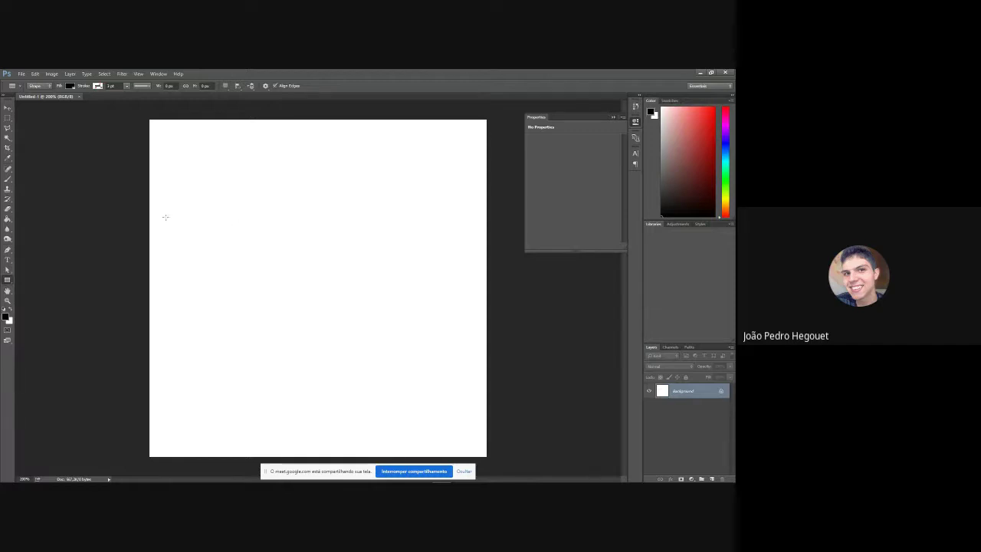
{"action": "left_click_drag", "start_coordinate": [196, 209], "coordinate": [390, 350]}
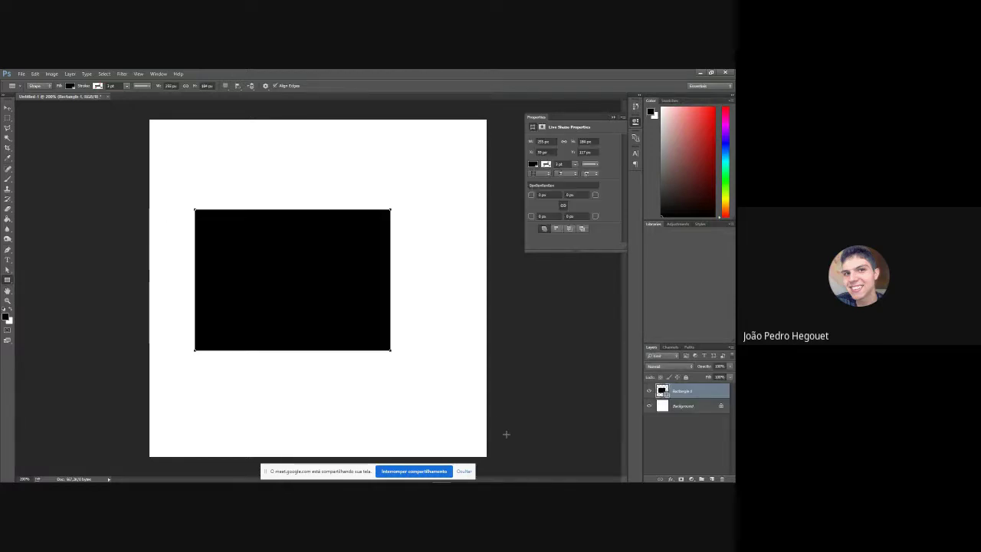
{"action": "left_click", "coordinate": [71, 86]}
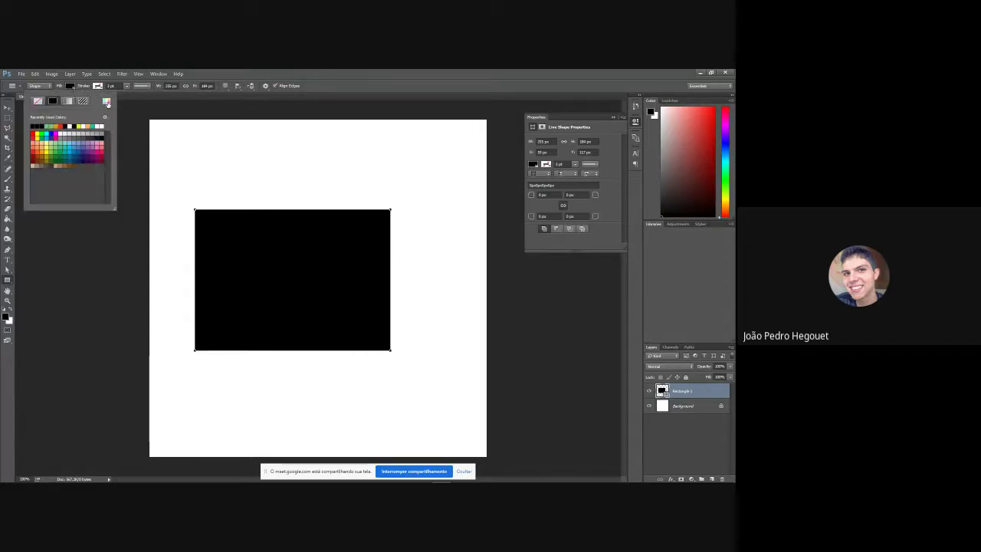
{"action": "left_click", "coordinate": [107, 101]}
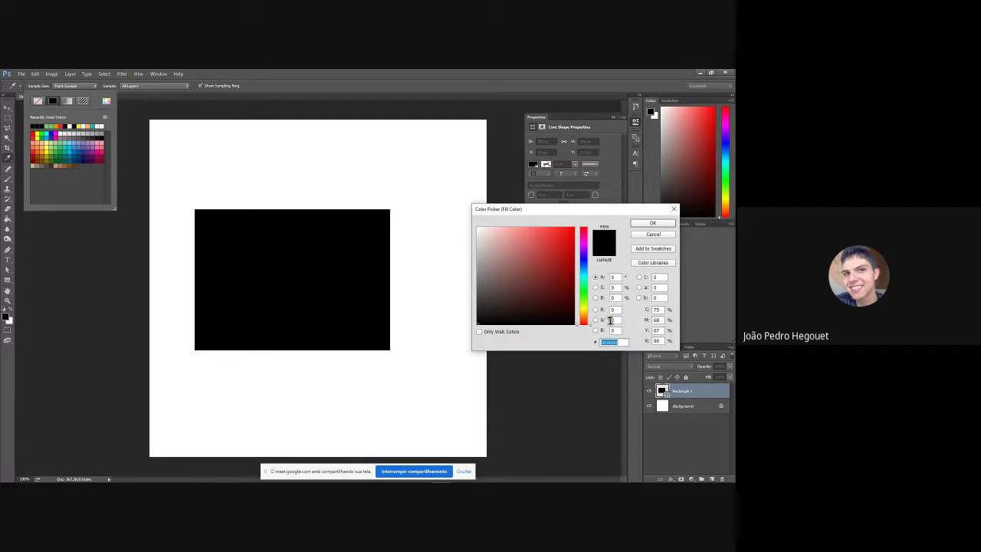
{"action": "left_click_drag", "start_coordinate": [531, 211], "coordinate": [482, 217]}
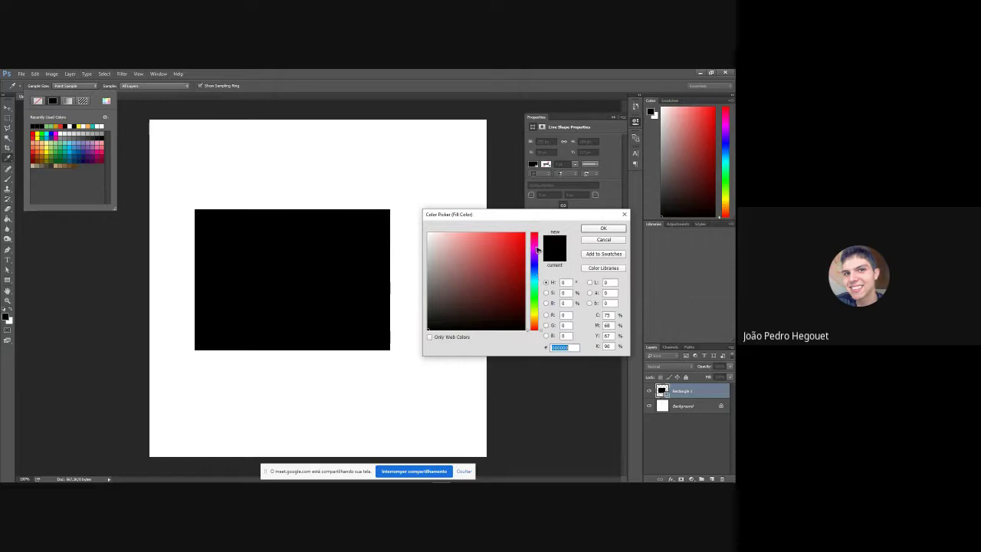
{"action": "mouse_move", "coordinate": [536, 330]}
{"action": "left_mouse_down"}
{"action": "mouse_move", "coordinate": [535, 233]}
{"action": "mouse_move", "coordinate": [539, 320]}
{"action": "left_mouse_up"}
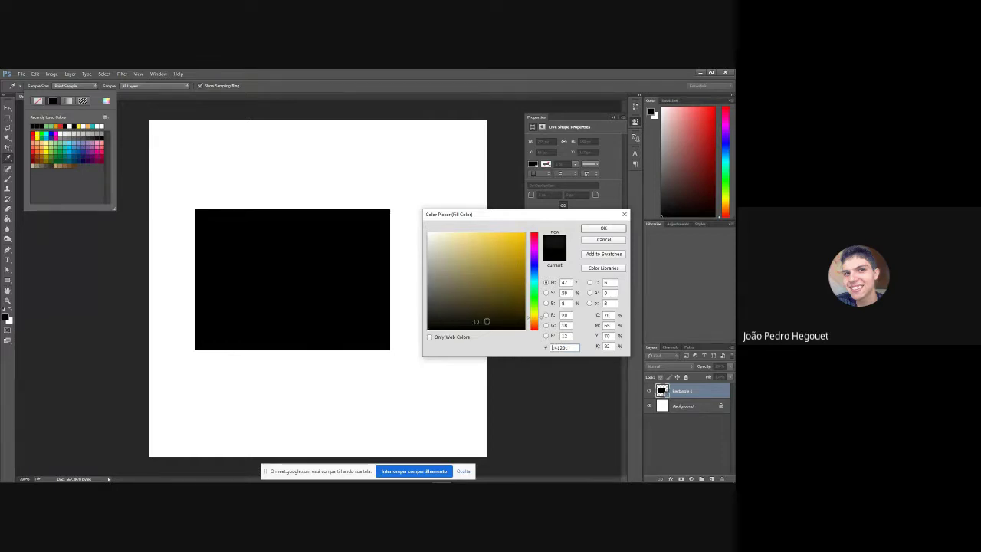
{"action": "left_click", "coordinate": [434, 239]}
{"action": "mouse_move", "coordinate": [434, 239]}
{"action": "left_mouse_down"}
{"action": "mouse_move", "coordinate": [468, 236]}
{"action": "mouse_move", "coordinate": [443, 311]}
{"action": "mouse_move", "coordinate": [465, 267]}
{"action": "left_mouse_up"}
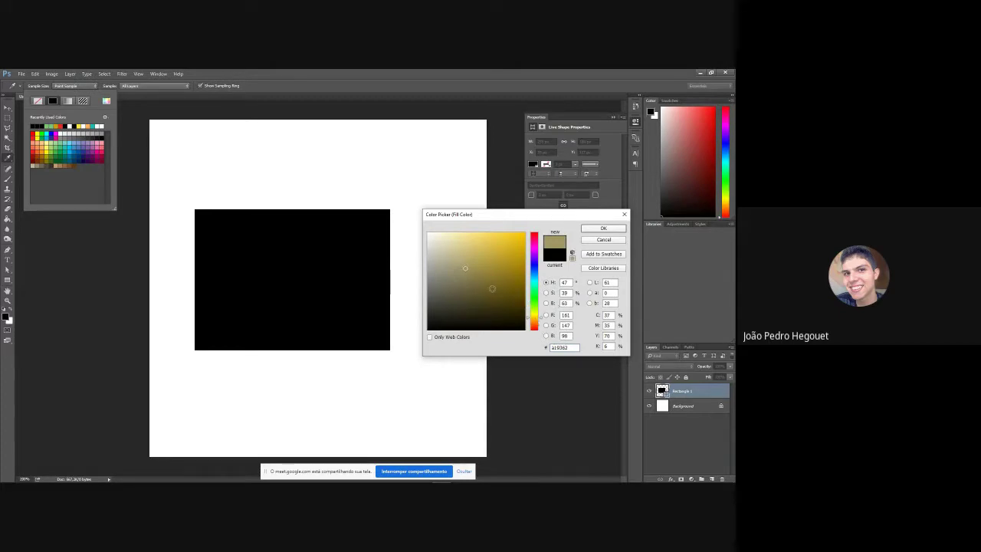
{"action": "mouse_move", "coordinate": [495, 281]}
{"action": "left_mouse_down"}
{"action": "mouse_move", "coordinate": [515, 238]}
{"action": "mouse_move", "coordinate": [498, 265]}
{"action": "mouse_move", "coordinate": [504, 298]}
{"action": "mouse_move", "coordinate": [469, 248]}
{"action": "left_mouse_up"}
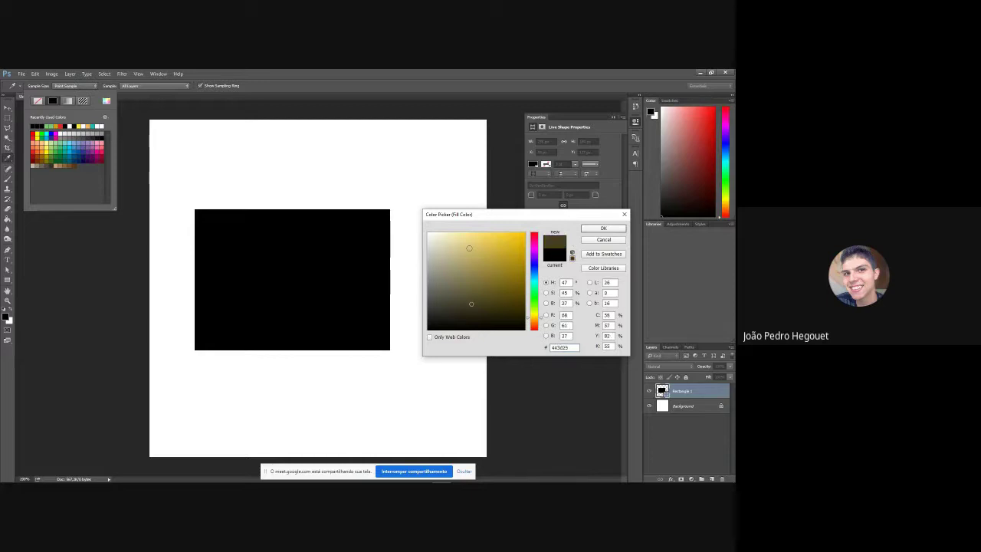
{"action": "left_click", "coordinate": [505, 284]}
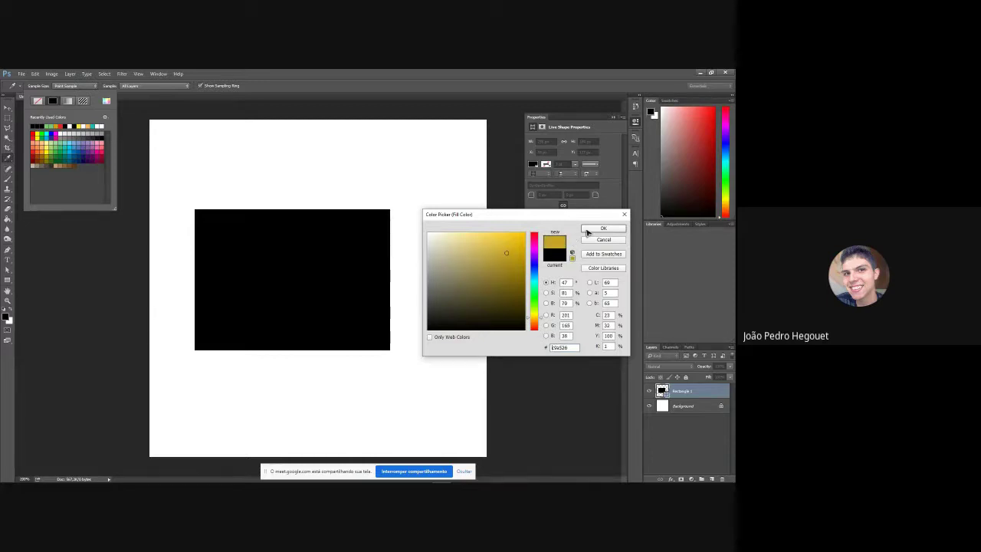
{"action": "left_click", "coordinate": [587, 229]}
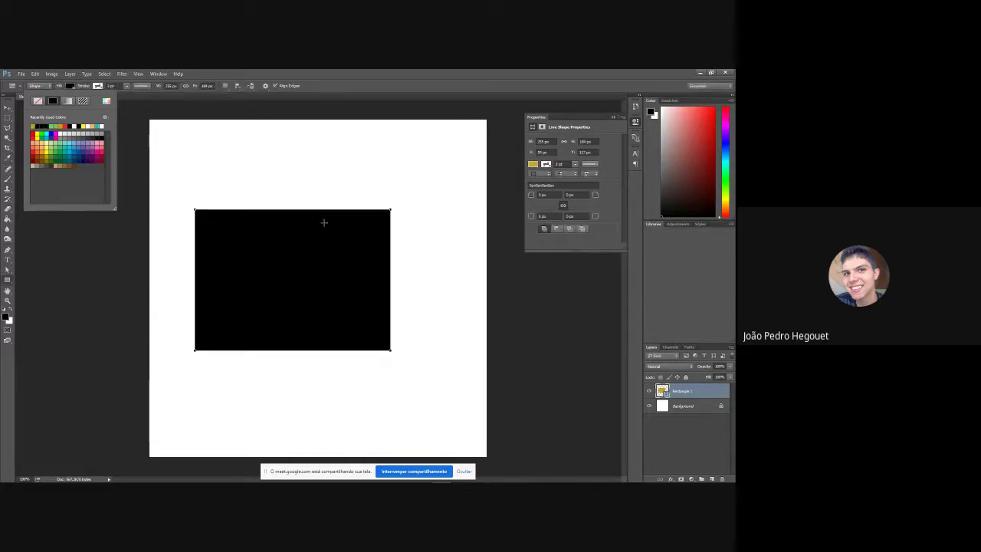
Reopen the rectangle's fill colour and try the RGB values 255, 150, 120.
{"action": "left_click", "coordinate": [106, 102]}
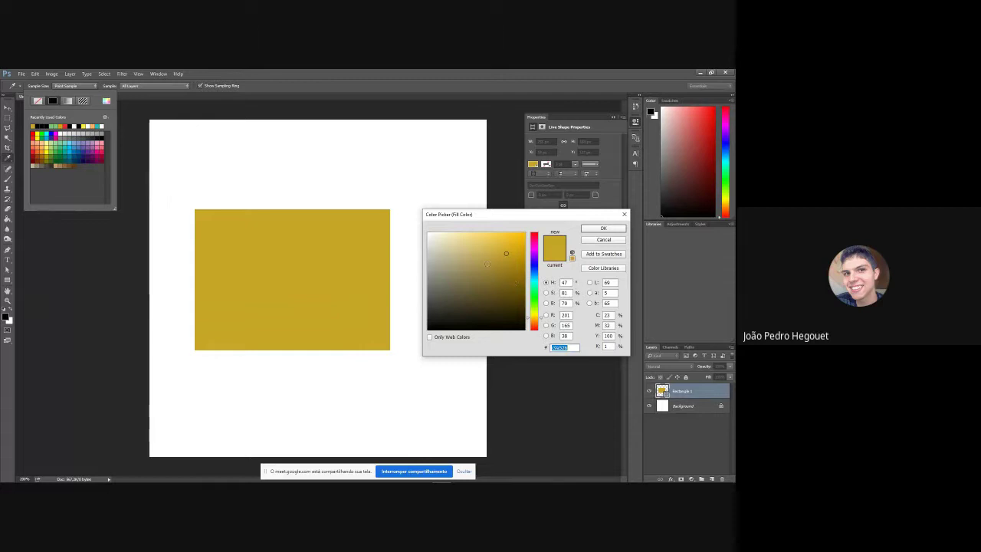
{"action": "left_click", "coordinate": [473, 248]}
{"action": "mouse_move", "coordinate": [465, 248]}
{"action": "left_mouse_down"}
{"action": "mouse_move", "coordinate": [464, 287]}
{"action": "mouse_move", "coordinate": [455, 291]}
{"action": "mouse_move", "coordinate": [446, 253]}
{"action": "left_mouse_up"}
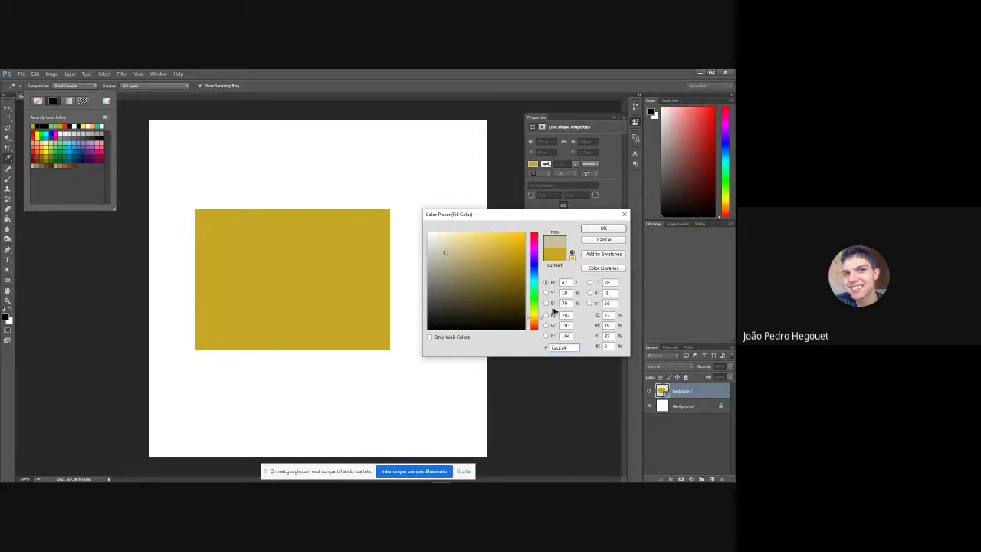
{"action": "left_click", "coordinate": [565, 315]}
{"action": "double_click", "coordinate": [568, 315]}
{"action": "type", "text": "30"}
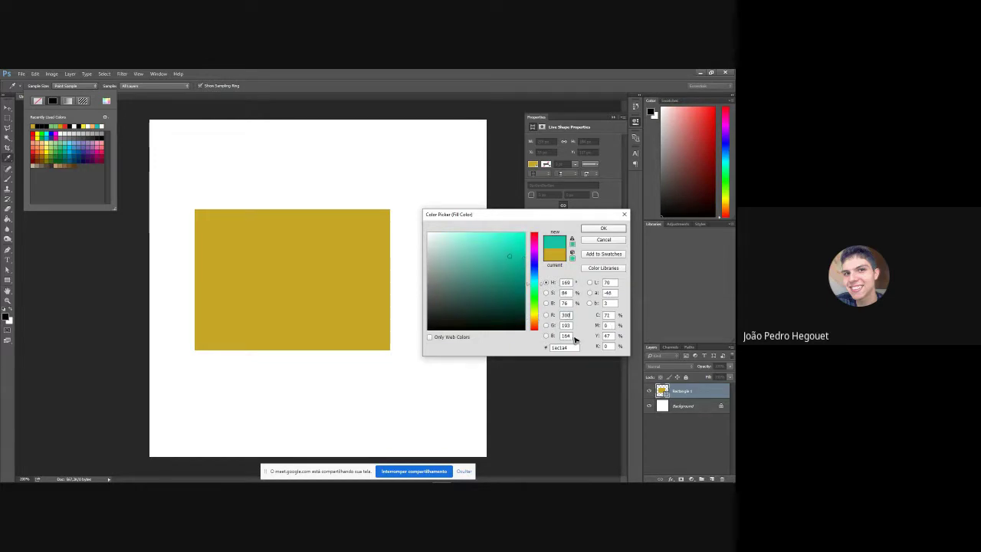
{"action": "left_click", "coordinate": [568, 336]}
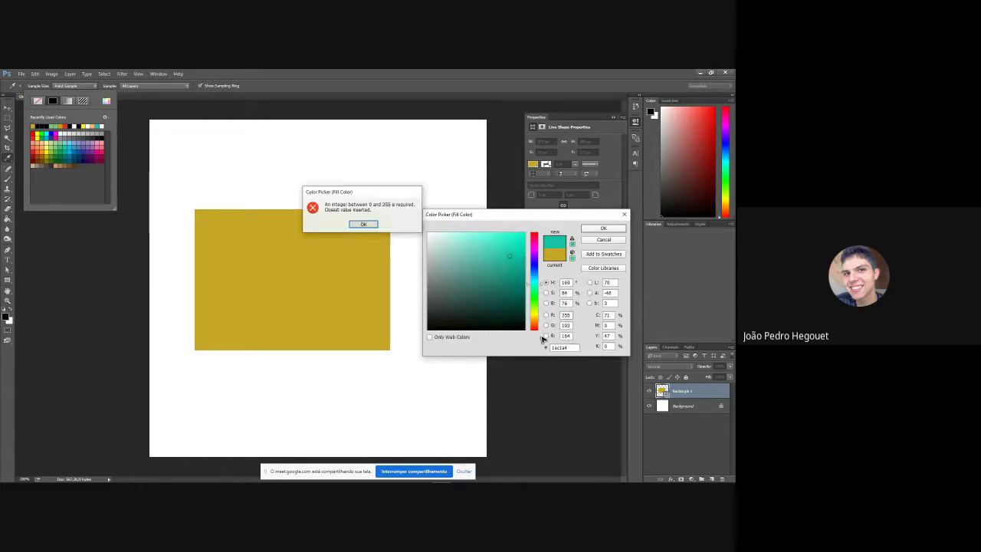
{"action": "left_click", "coordinate": [364, 224]}
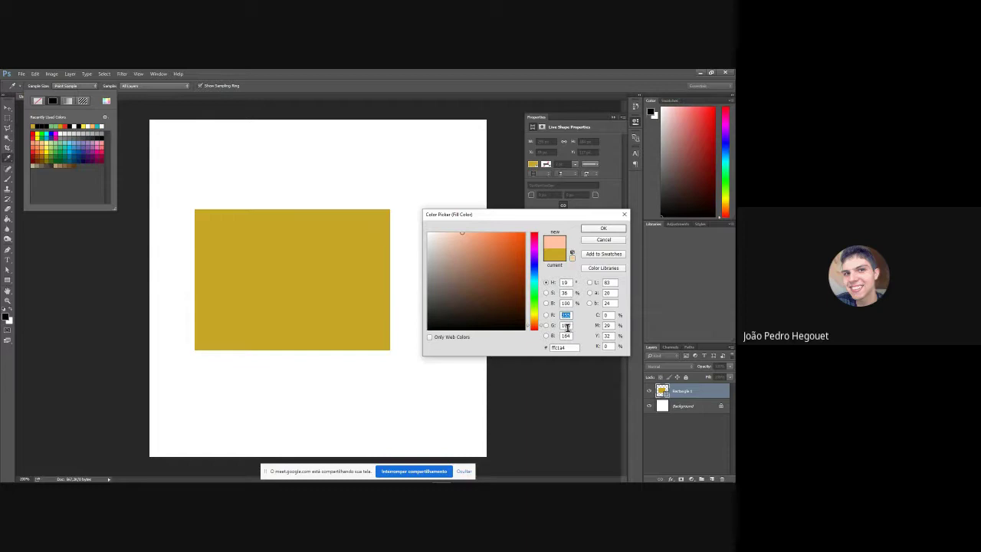
{"action": "double_click", "coordinate": [568, 326]}
{"action": "type", "text": "150"}
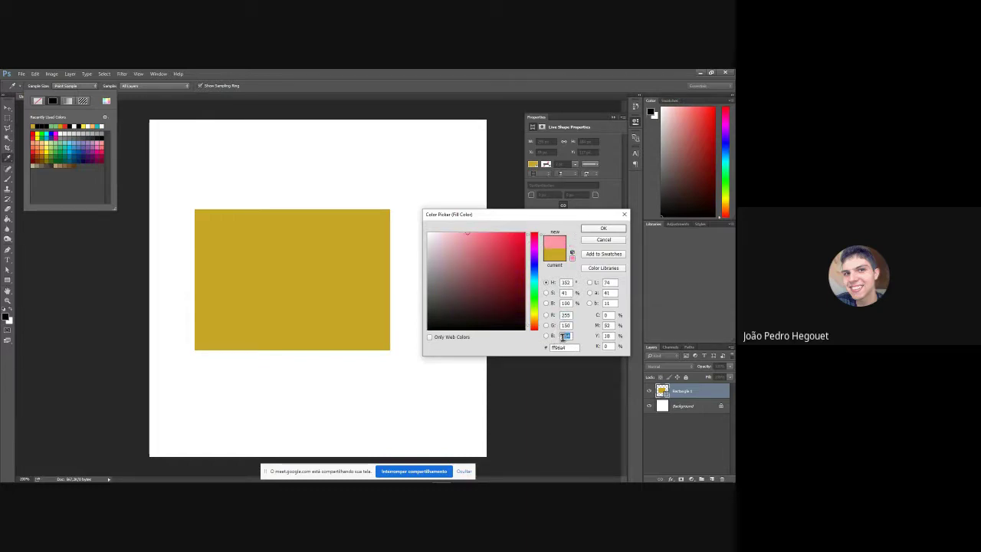
{"action": "type", "text": "120"}
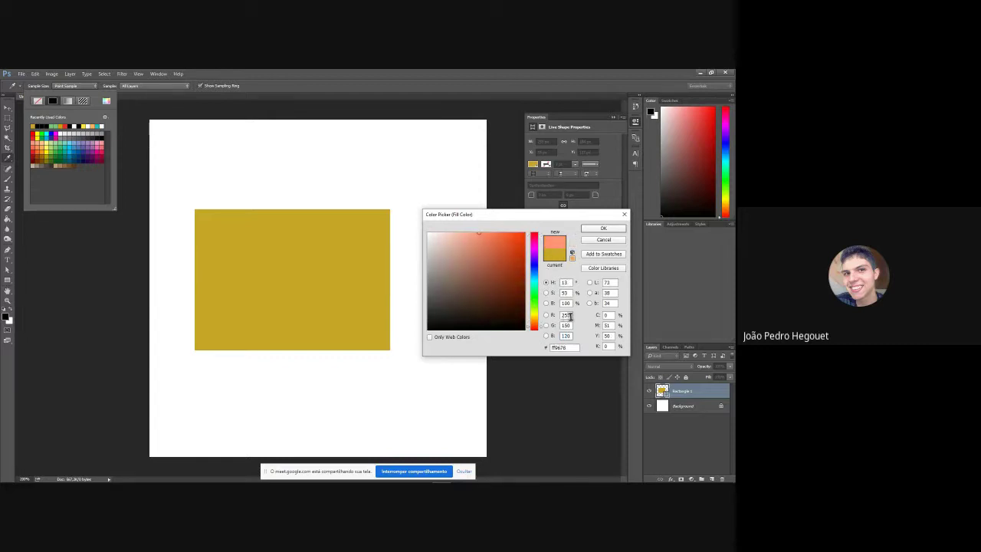
Try pure black for the fill by setting red, green and blue to 0.
{"action": "double_click", "coordinate": [565, 315]}
{"action": "type", "text": "0"}
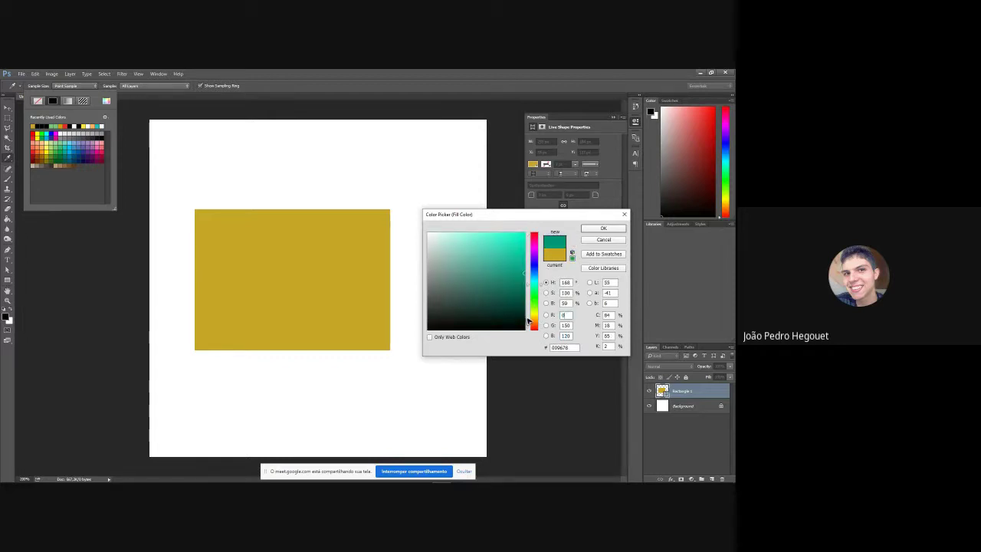
{"action": "key", "text": "Tab"}
{"action": "type", "text": "00"}
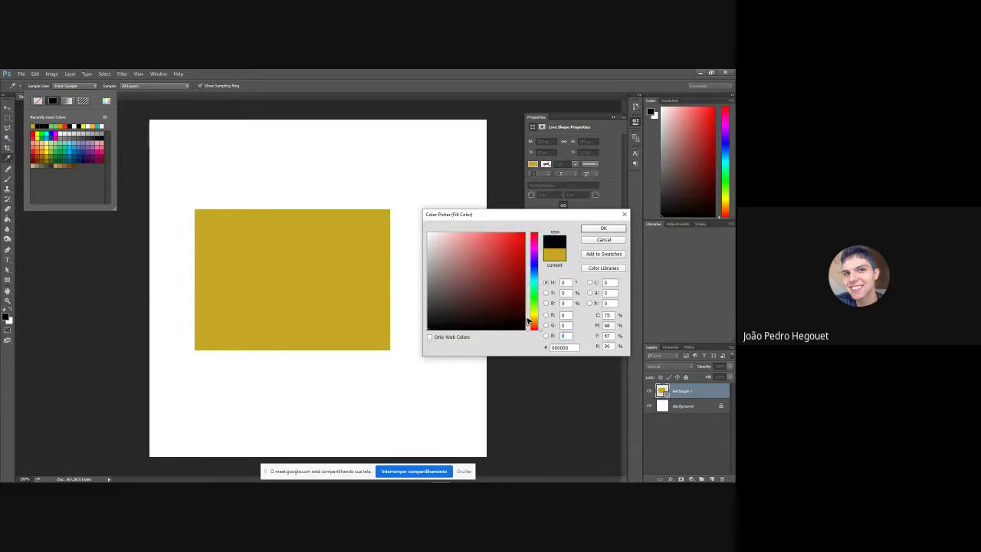
Try pure white for the fill with RGB 255, 255, 255, and discard the fill colour change.
{"action": "double_click", "coordinate": [568, 314]}
{"action": "type", "text": "255"}
{"action": "key", "text": "Tab"}
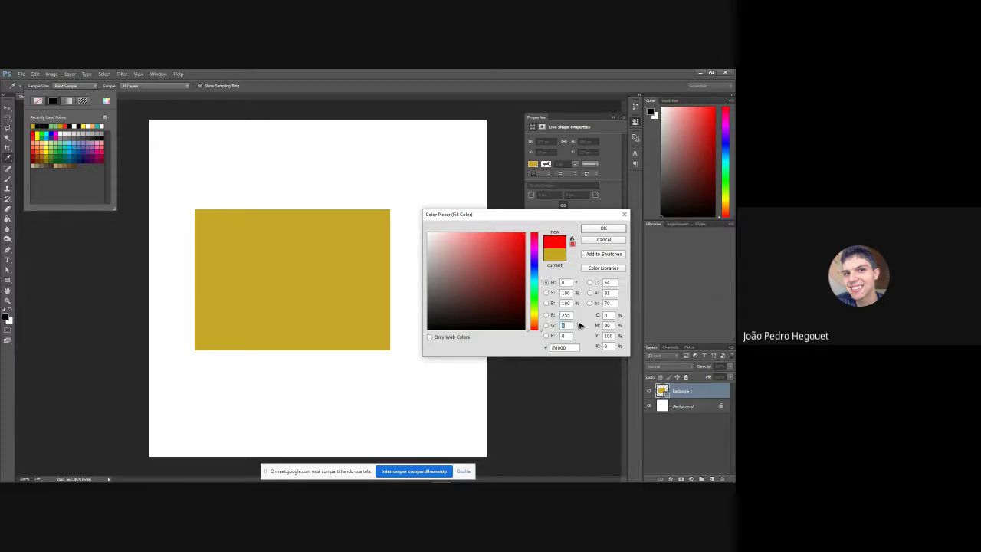
{"action": "type", "text": "255"}
{"action": "key", "text": "Tab"}
{"action": "type", "text": "255"}
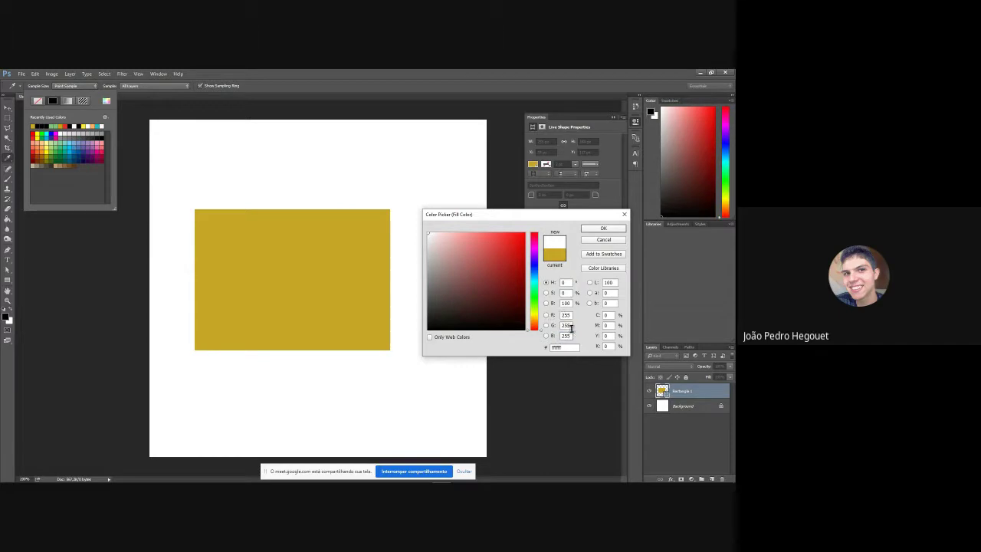
{"action": "double_click", "coordinate": [568, 325]}
{"action": "double_click", "coordinate": [606, 315]}
{"action": "left_click", "coordinate": [621, 240]}
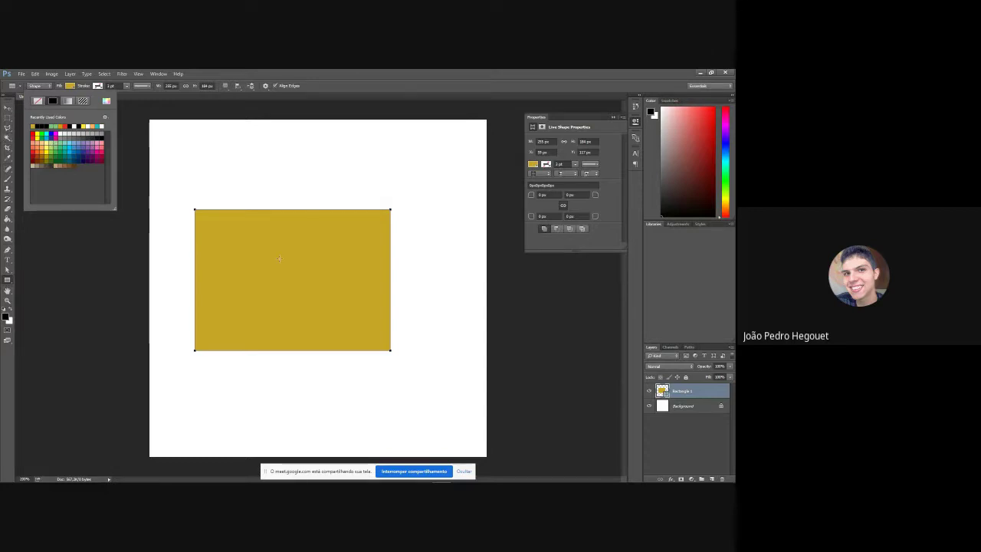
Move the gold rectangle towards the horizontal centre of the canvas, slightly lower than where it was drawn.
{"action": "left_click", "coordinate": [9, 111]}
{"action": "left_click", "coordinate": [9, 111]}
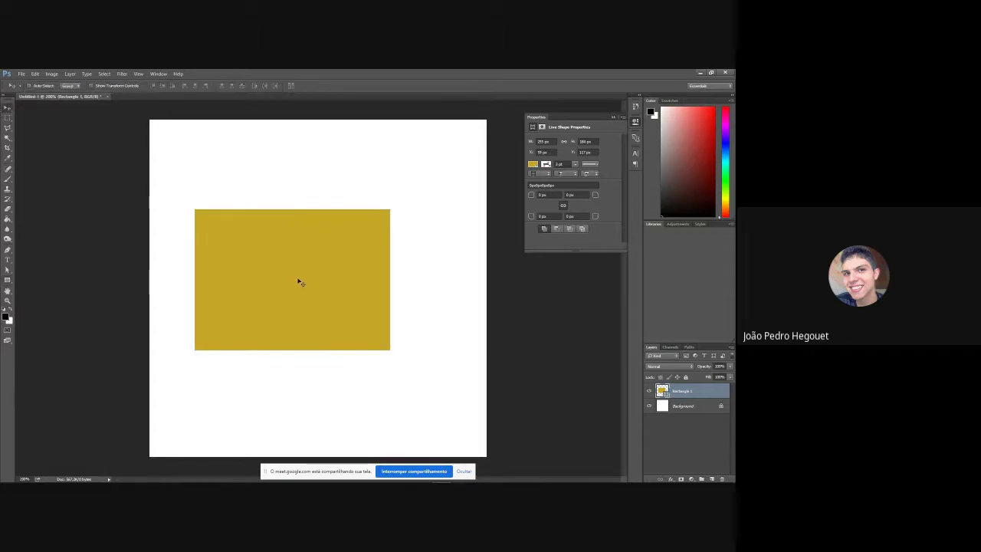
{"action": "left_click_drag", "start_coordinate": [300, 283], "coordinate": [379, 310]}
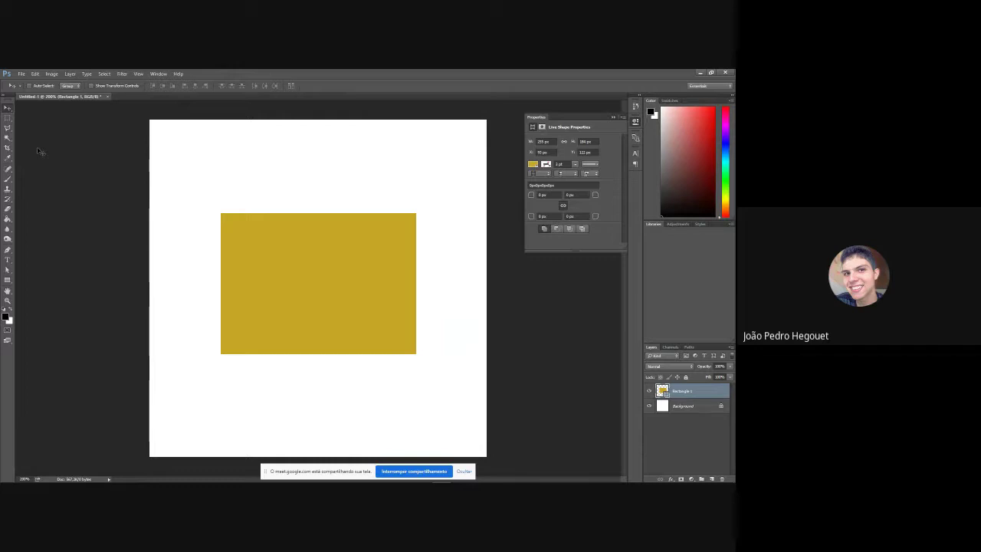
Scale the rectangle down proportionally to about 84% with Free Transform, keeping its lower-left corner in place.
{"action": "key", "text": "ctrl+t"}
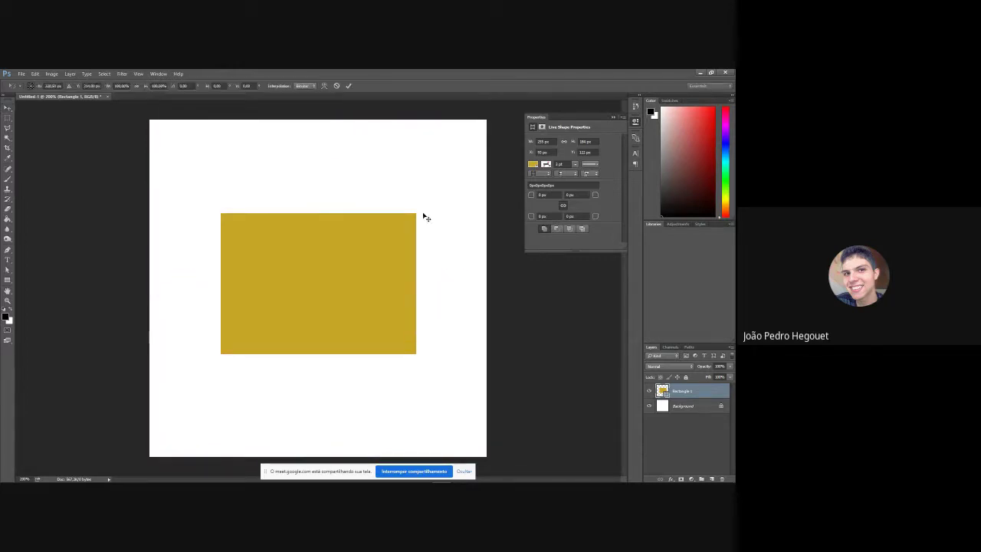
{"action": "mouse_move", "coordinate": [415, 212]}
{"action": "left_mouse_down"}
{"action": "mouse_move", "coordinate": [299, 295]}
{"action": "mouse_move", "coordinate": [499, 148]}
{"action": "mouse_move", "coordinate": [384, 216]}
{"action": "mouse_move", "coordinate": [385, 236]}
{"action": "mouse_move", "coordinate": [349, 178]}
{"action": "mouse_move", "coordinate": [335, 176]}
{"action": "mouse_move", "coordinate": [410, 318]}
{"action": "mouse_move", "coordinate": [406, 227]}
{"action": "mouse_move", "coordinate": [437, 245]}
{"action": "mouse_move", "coordinate": [407, 224]}
{"action": "left_mouse_up"}
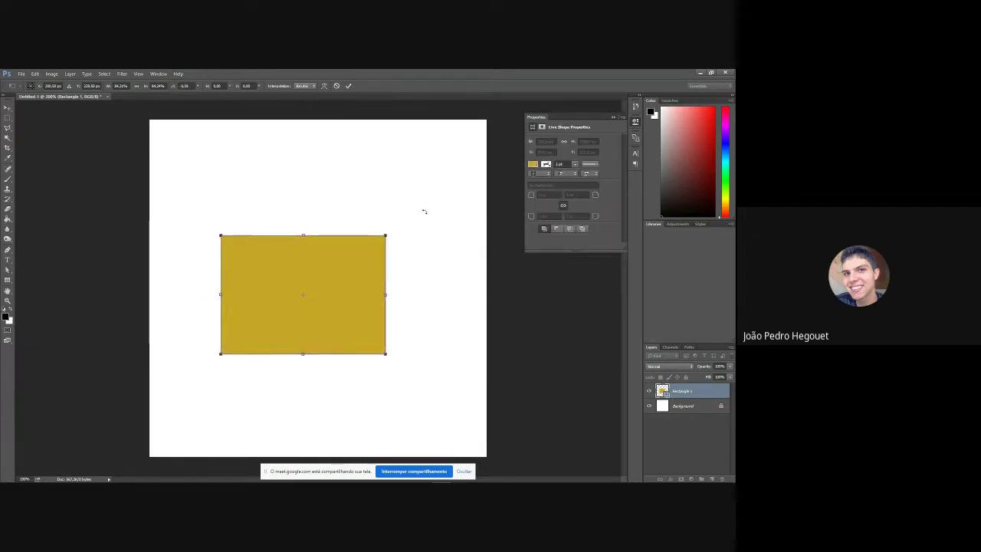
{"action": "key", "text": "v"}
{"action": "left_click", "coordinate": [344, 224]}
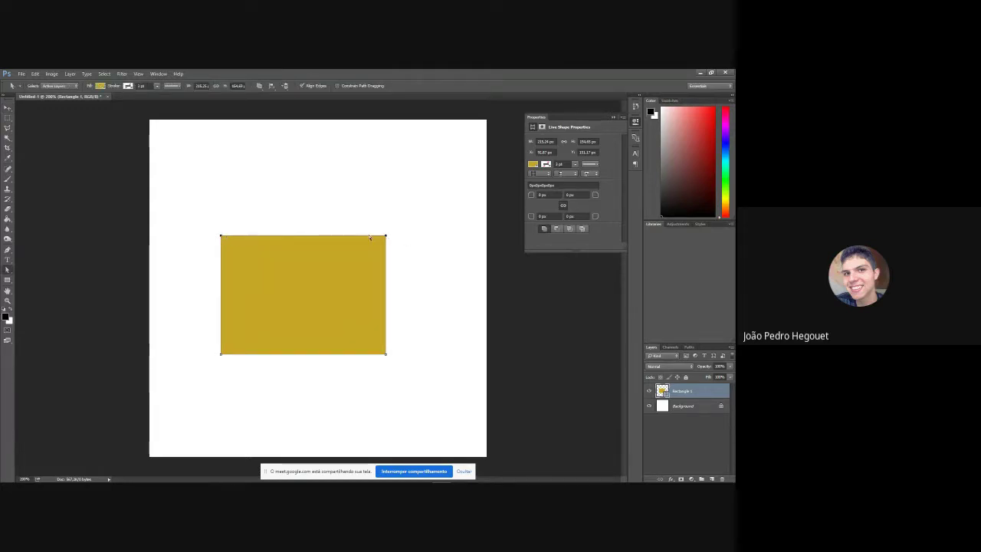
Try slanting the rectangle into a parallelogram by shifting only its top edge to the right, and undo the change.
{"action": "left_click_drag", "start_coordinate": [369, 238], "coordinate": [423, 237]}
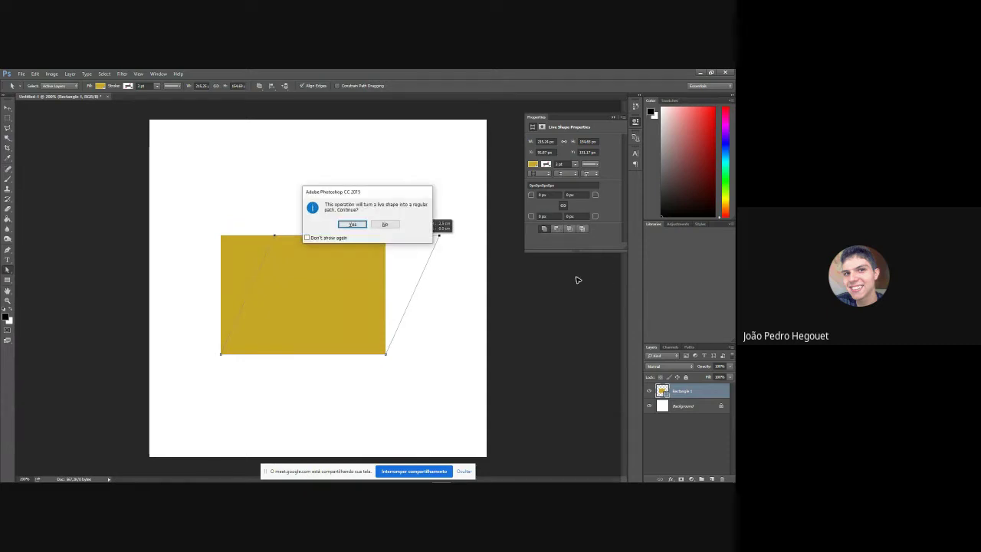
{"action": "left_click", "coordinate": [359, 225]}
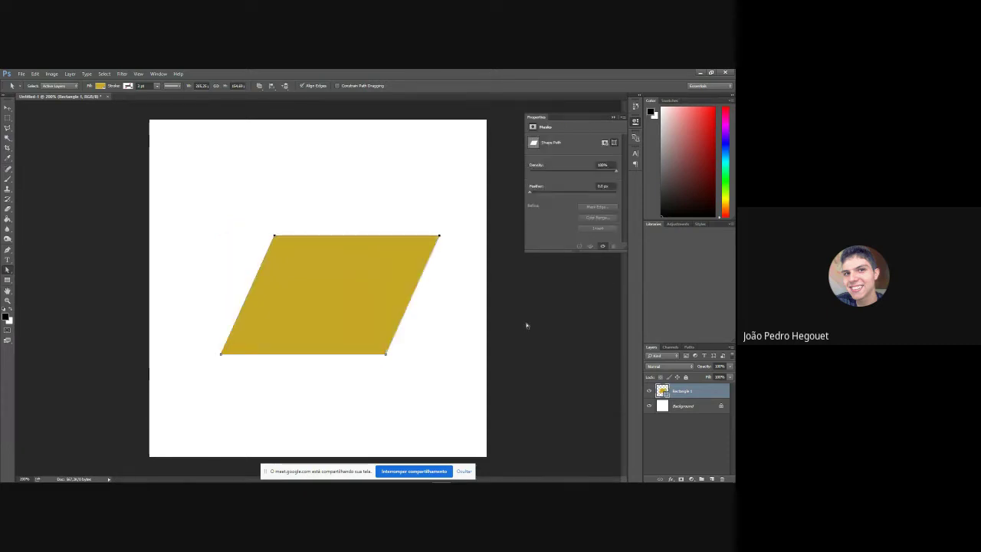
{"action": "key", "text": "ctrl+z"}
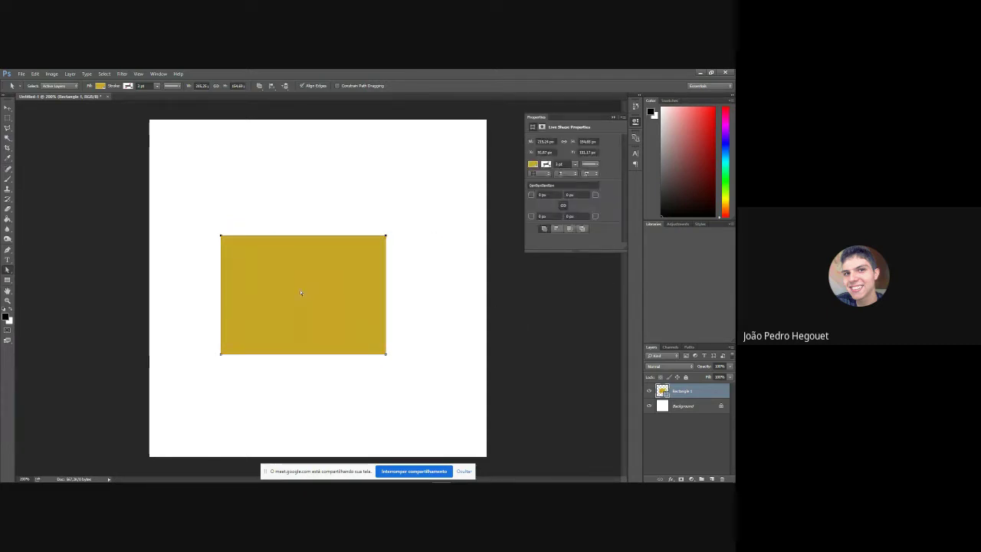
Rotate the rectangle about 10° clockwise with Free Transform, shift it up and to the right, and apply the transformation.
{"action": "key", "text": "v"}
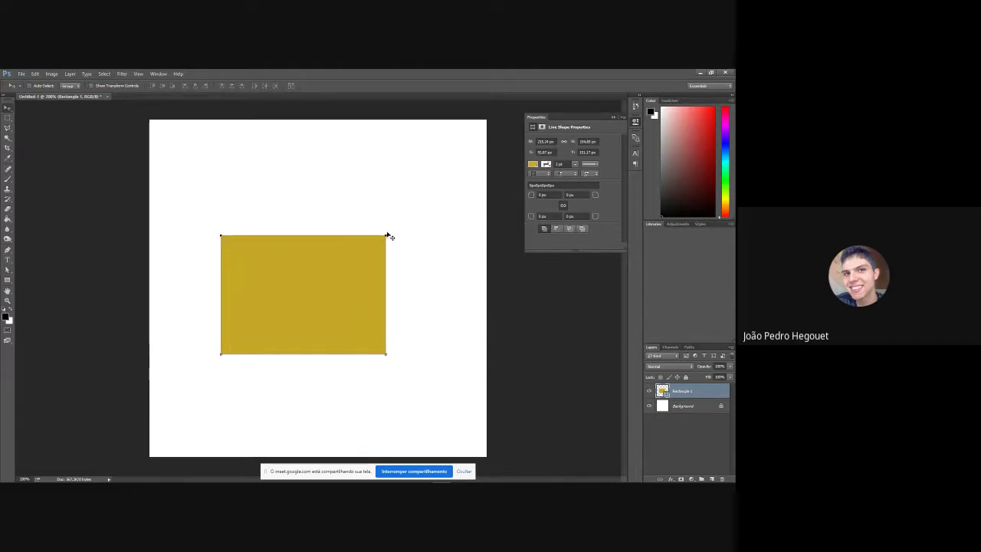
{"action": "key", "text": "ctrl+t"}
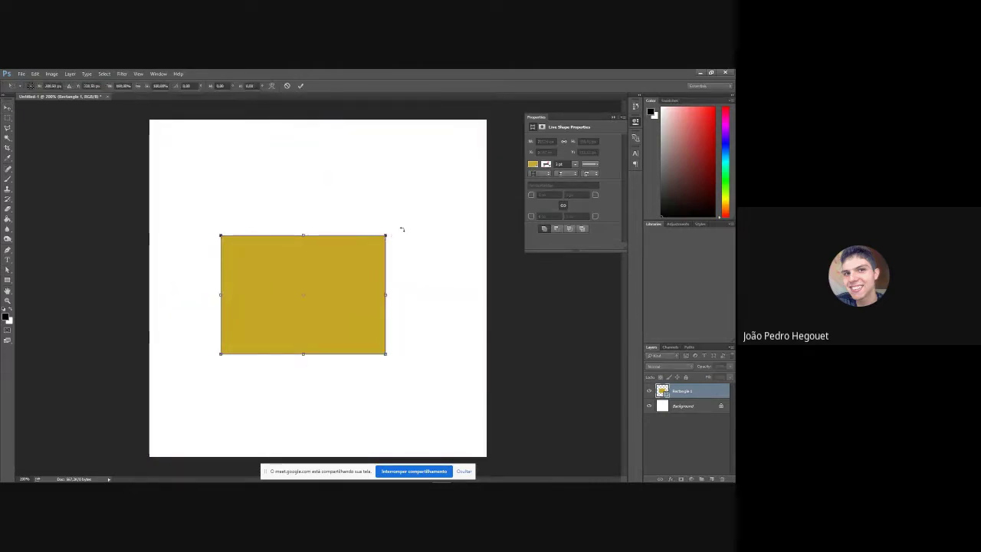
{"action": "left_click_drag", "start_coordinate": [392, 223], "coordinate": [394, 232]}
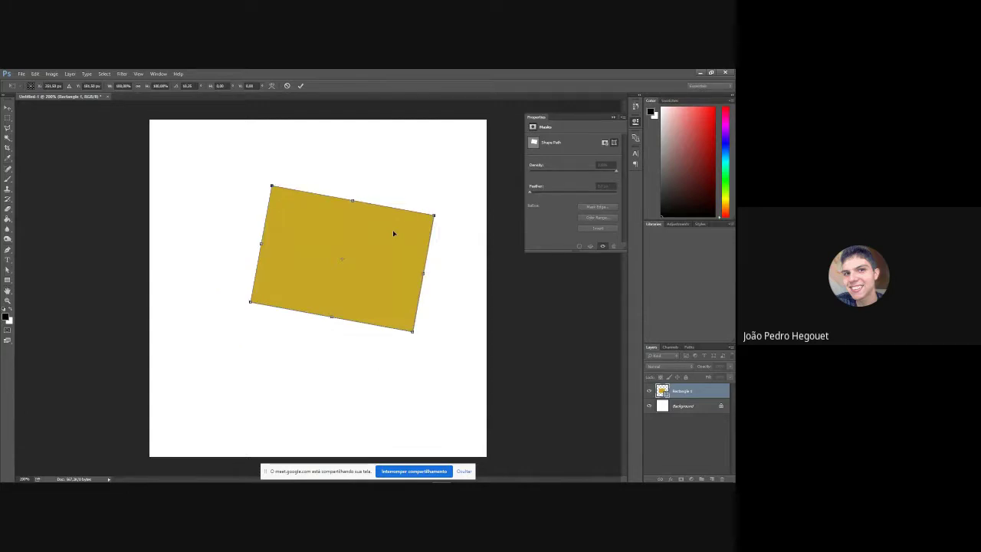
{"action": "key", "text": "Return"}
{"action": "left_click", "coordinate": [350, 224]}
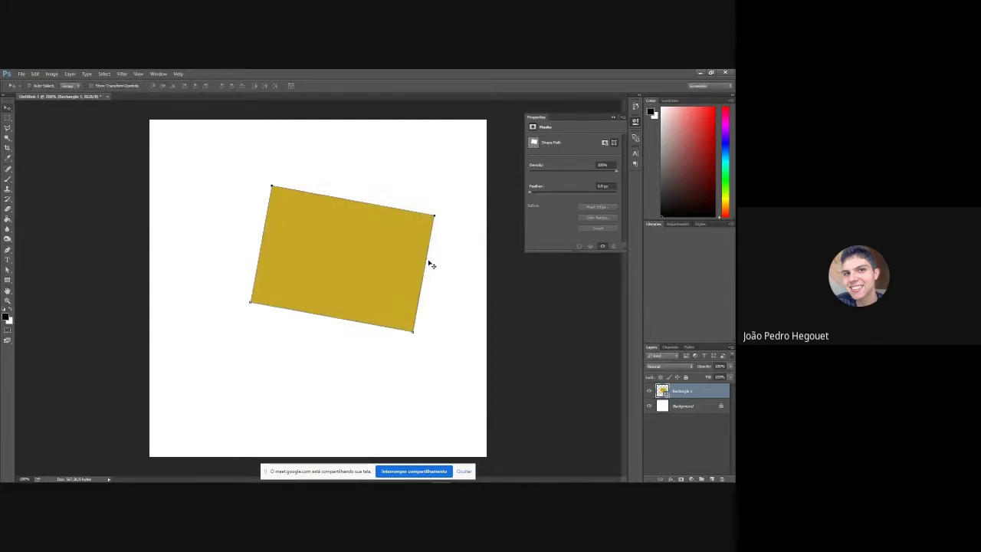
{"action": "left_click", "coordinate": [366, 229]}
{"action": "right_click", "coordinate": [387, 268]}
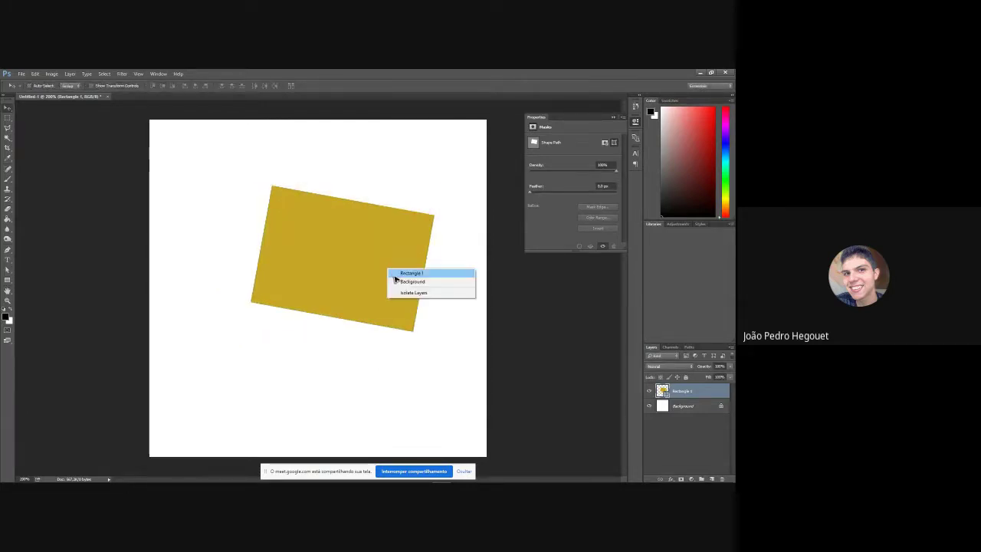
{"action": "left_click", "coordinate": [398, 273]}
{"action": "right_click", "coordinate": [683, 394]}
{"action": "key", "text": "Escape"}
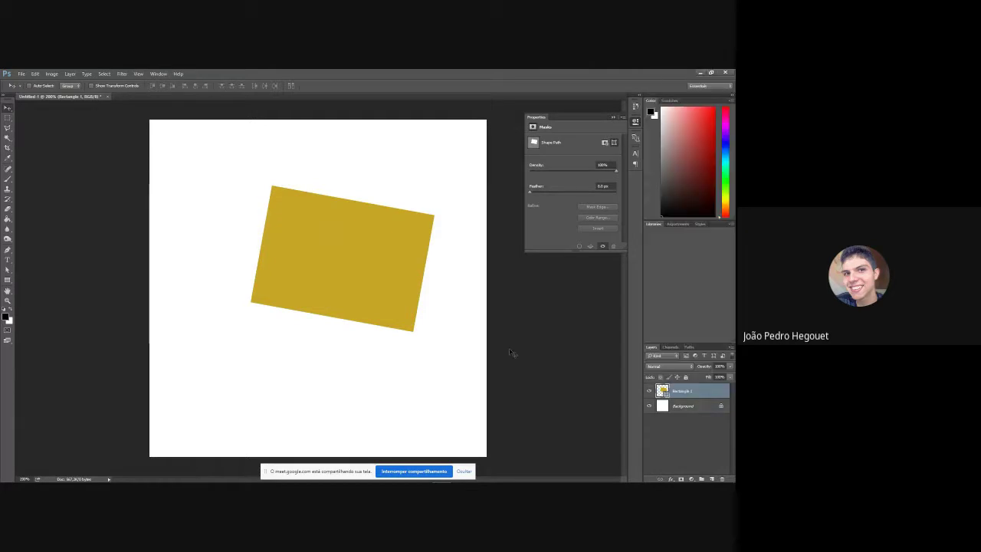
{"action": "key", "text": "ctrl+t"}
{"action": "right_click", "coordinate": [376, 263]}
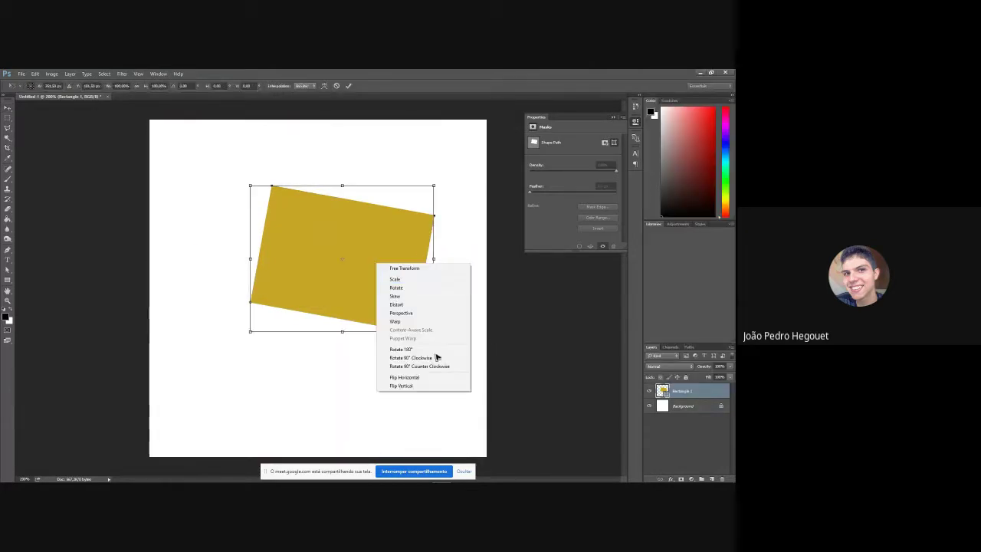
{"action": "left_click", "coordinate": [340, 272]}
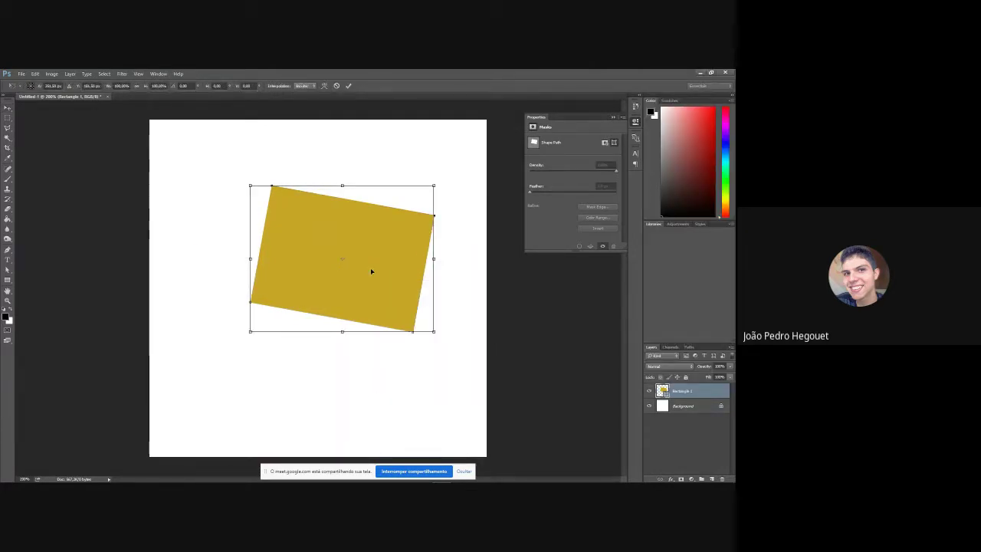
{"action": "key", "text": "Return"}
{"action": "key", "text": "v"}
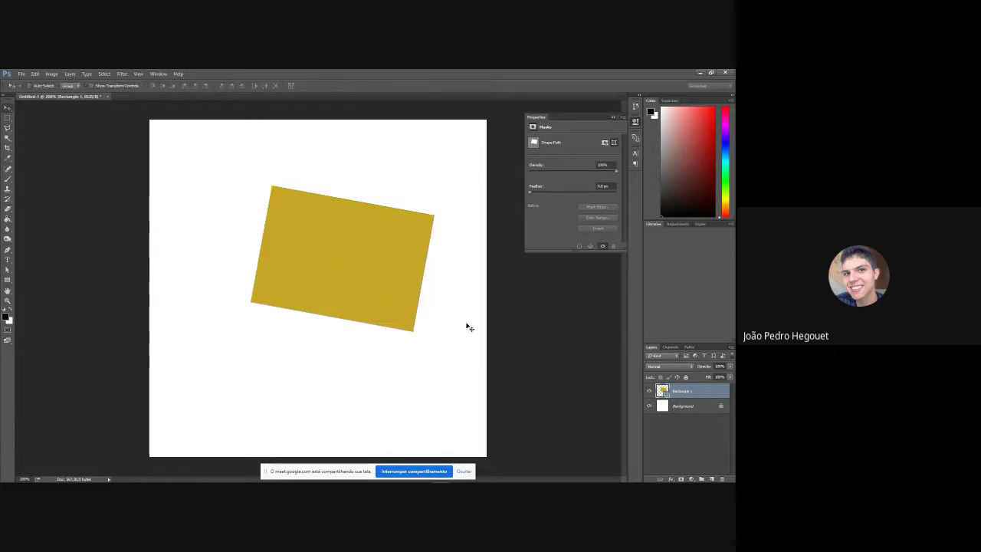
Duplicate the gold rectangle's shape layer.
{"action": "key", "text": "ctrl+j"}
{"action": "left_click", "coordinate": [469, 328]}
{"action": "key", "text": "ctrl+t"}
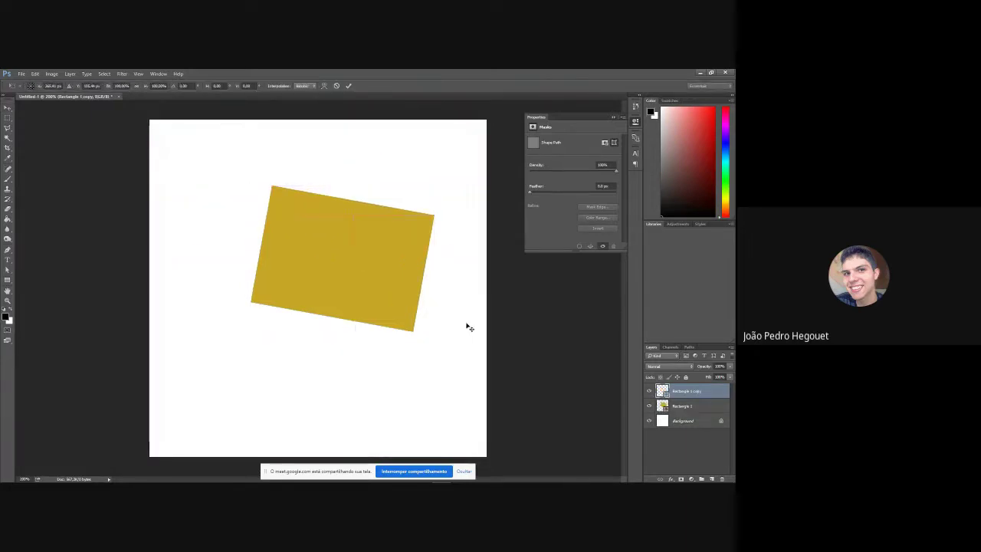
{"action": "key", "text": "Return"}
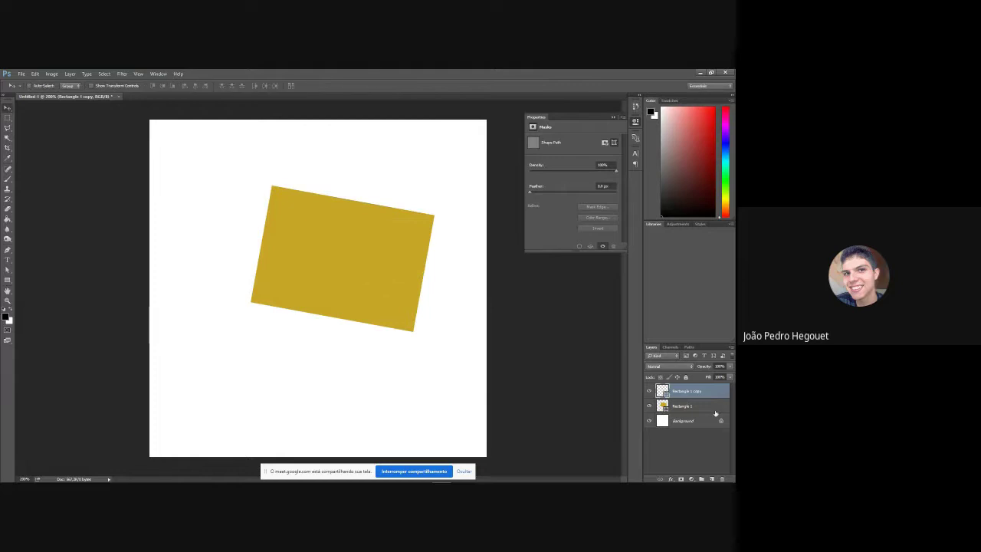
Duplicate the original Rectangle 1 layer once more and flip this new copy horizontally with Free Transform.
{"action": "left_click", "coordinate": [714, 409]}
{"action": "key", "text": "ctrl+j"}
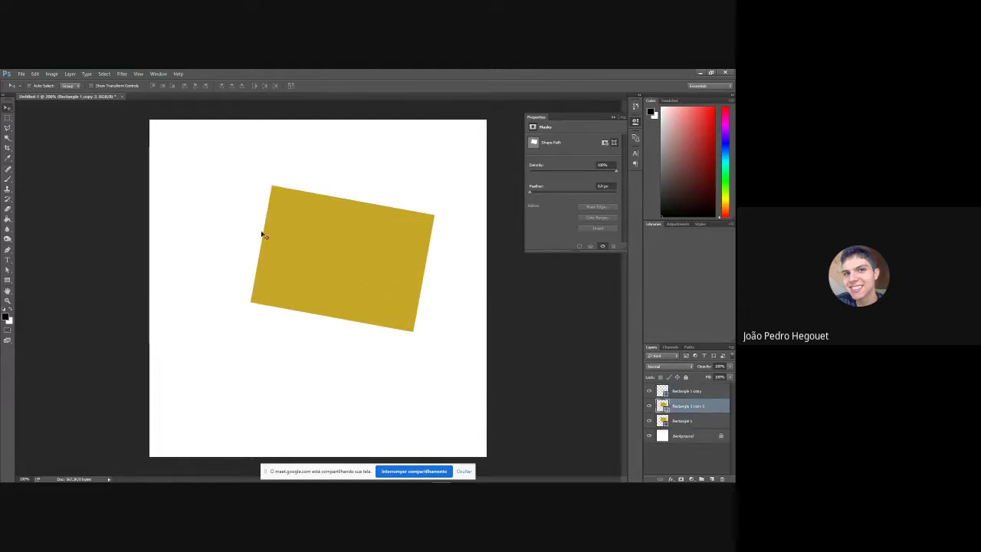
{"action": "key", "text": "ctrl+t"}
{"action": "right_click", "coordinate": [393, 253]}
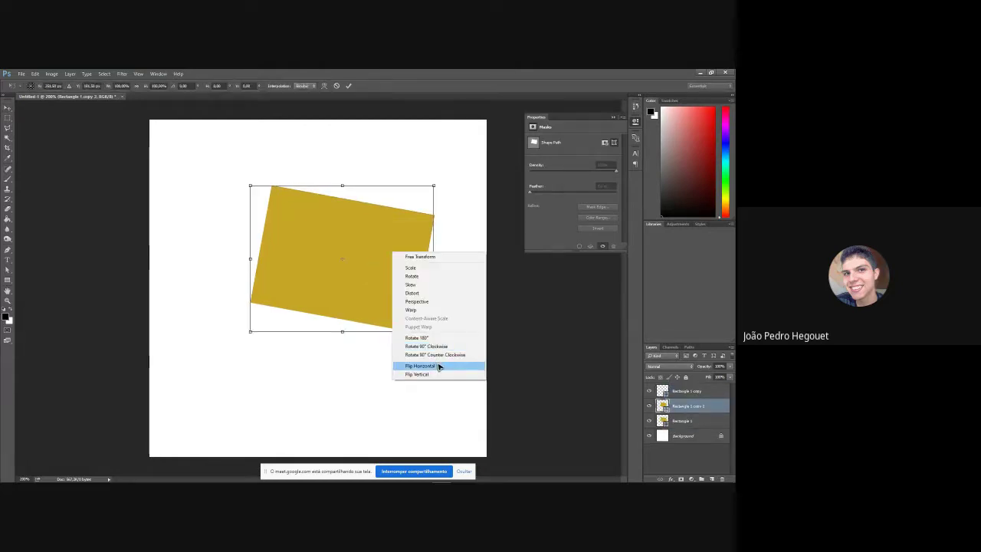
{"action": "left_click", "coordinate": [438, 365]}
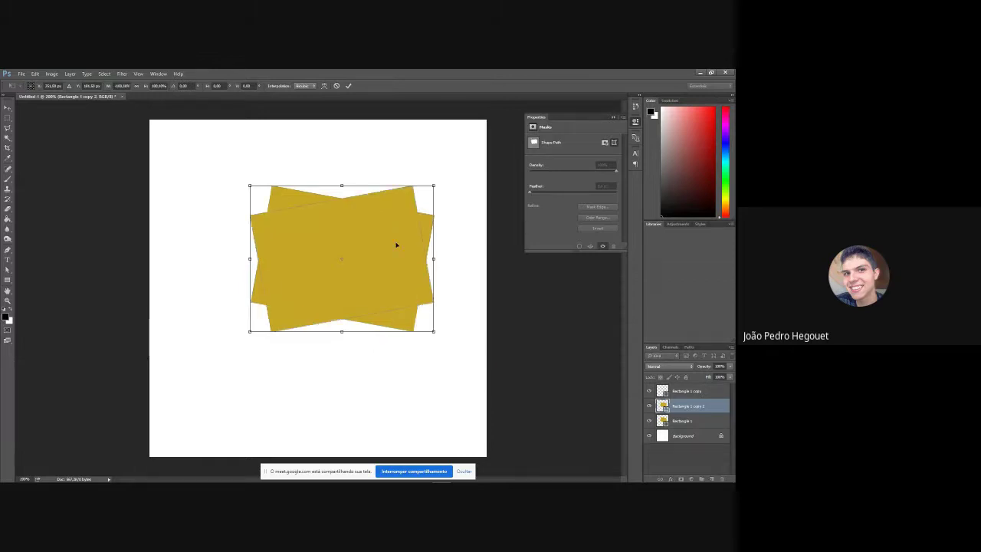
Place the flipped copy directly below the original so their right-hand corners touch, and shift both rectangles up until they fit on the canvas.
{"action": "left_click_drag", "start_coordinate": [396, 243], "coordinate": [281, 361]}
{"action": "left_click_drag", "start_coordinate": [360, 365], "coordinate": [398, 385]}
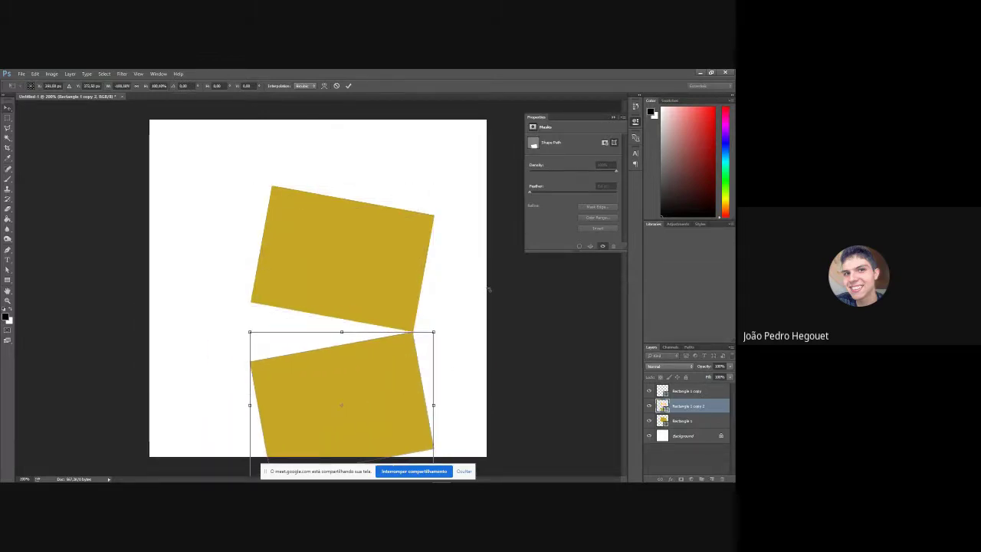
{"action": "key", "text": "Return"}
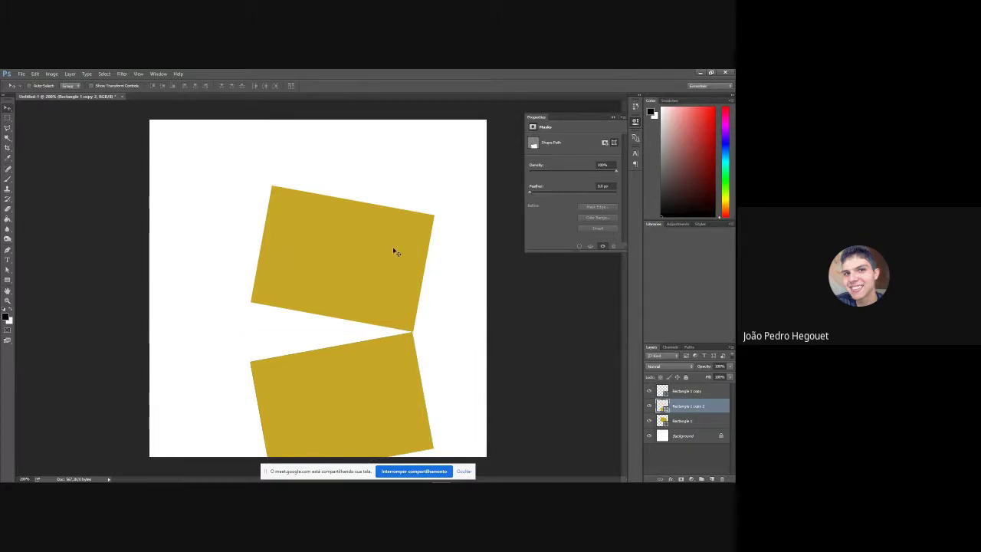
{"action": "left_click", "coordinate": [682, 421], "text": "ctrl"}
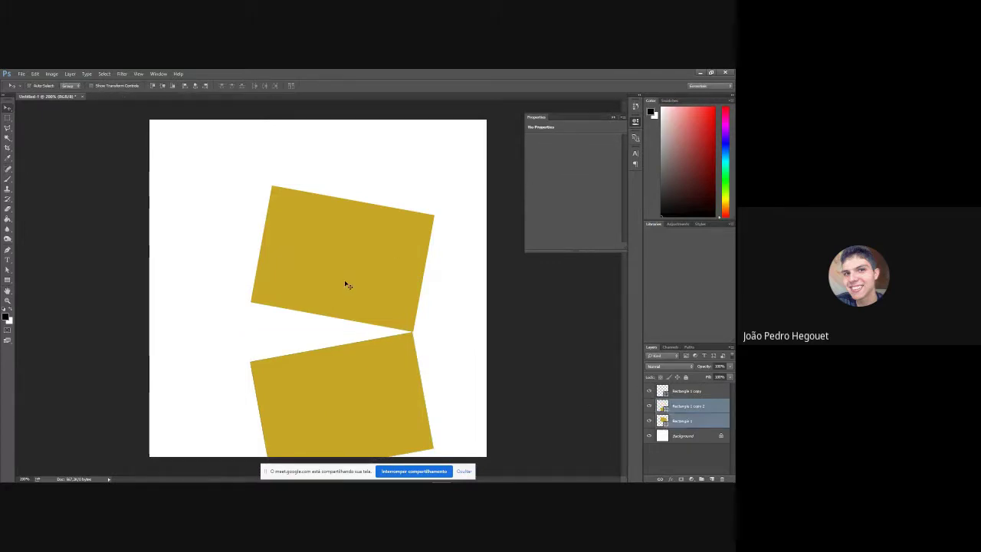
{"action": "left_click_drag", "start_coordinate": [345, 283], "coordinate": [348, 239]}
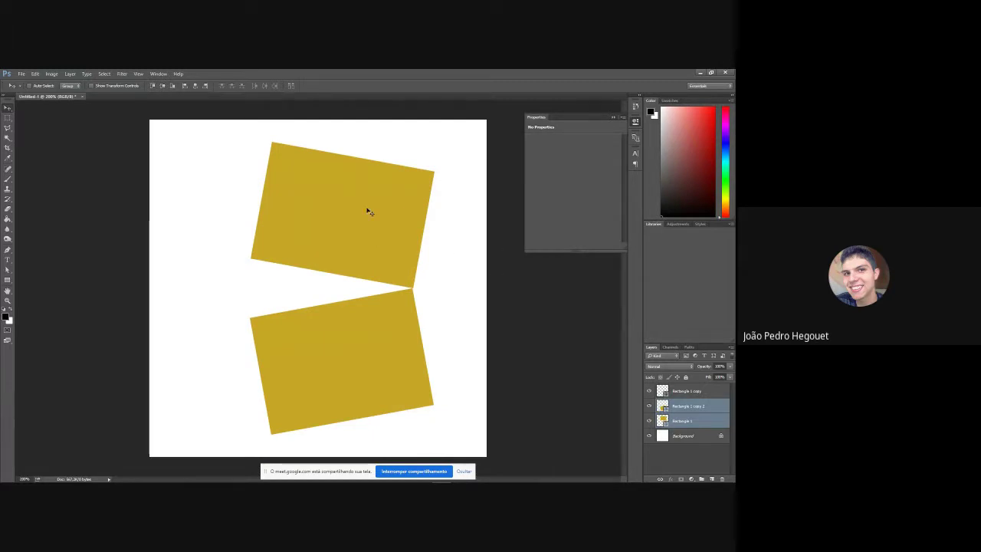
Examine the upper rectangle up close at 3200% magnification, down to its individual pixels.
{"action": "left_click", "coordinate": [718, 404]}
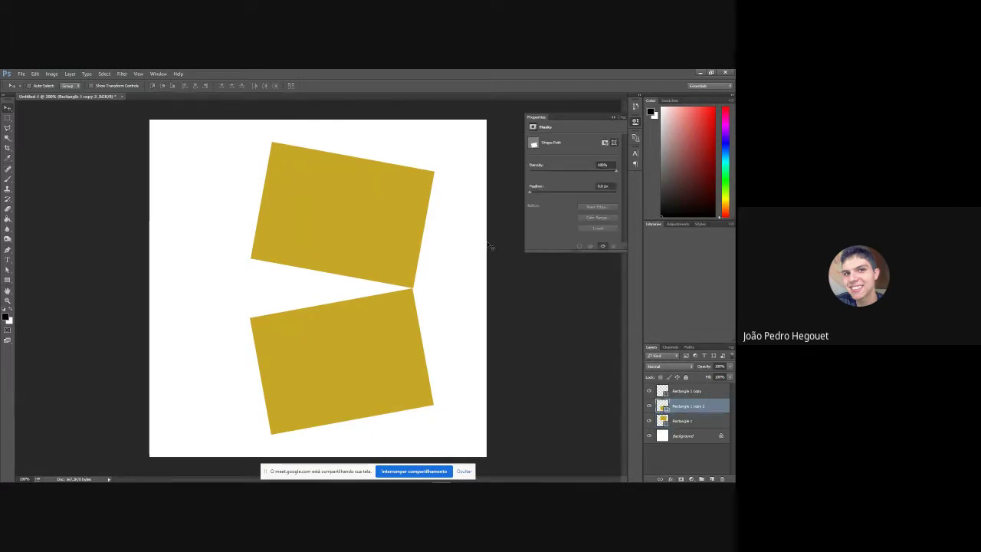
{"action": "key", "text": "ctrl+minus"}
{"action": "key", "text": "ctrl+plus"}
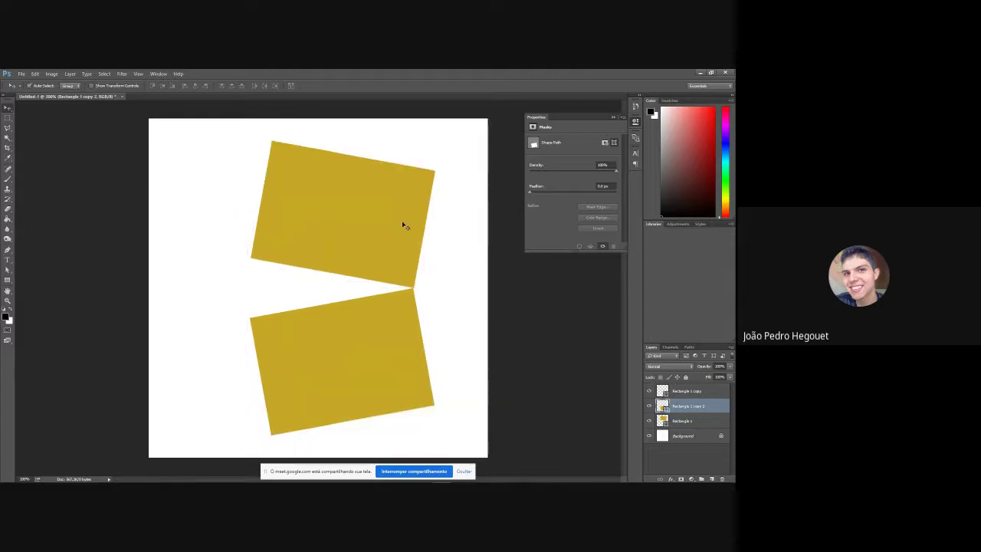
{"action": "key", "text": "ctrl+plus"}
{"action": "scroll", "coordinate": [395, 230], "scroll_direction": "up", "scroll_amount": 5}
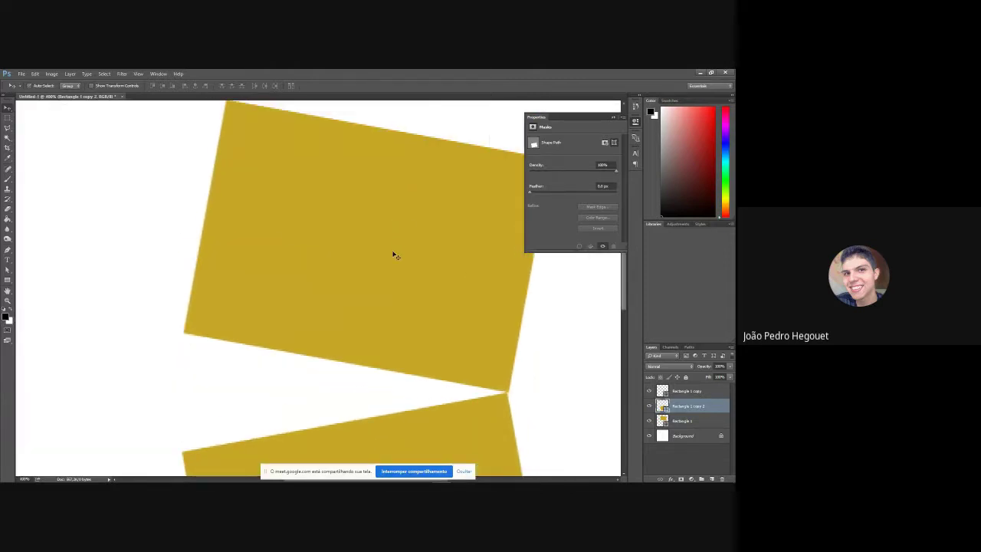
{"action": "scroll", "coordinate": [364, 299], "scroll_direction": "up", "scroll_amount": 6, "text": "alt"}
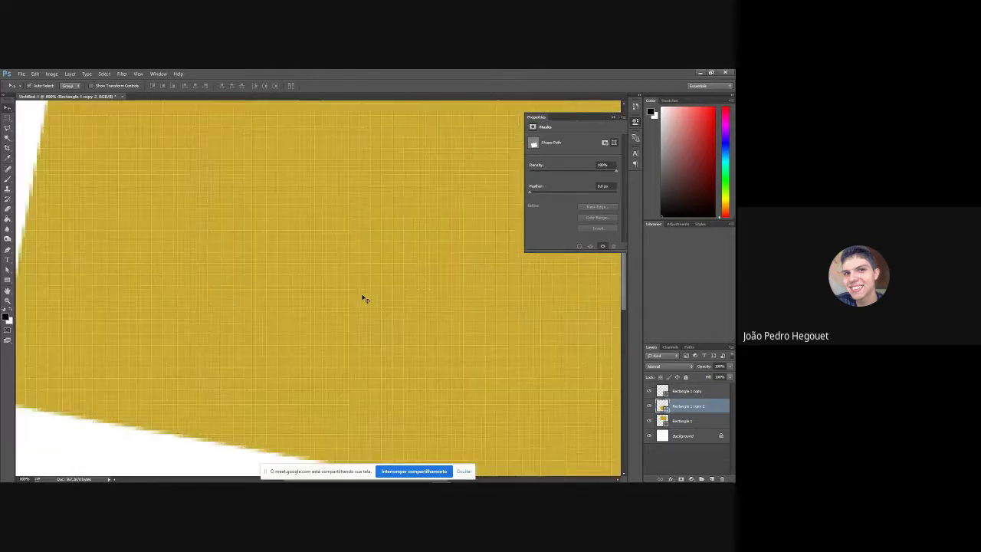
{"action": "scroll", "coordinate": [365, 298], "scroll_direction": "up", "scroll_amount": 3, "text": "alt"}
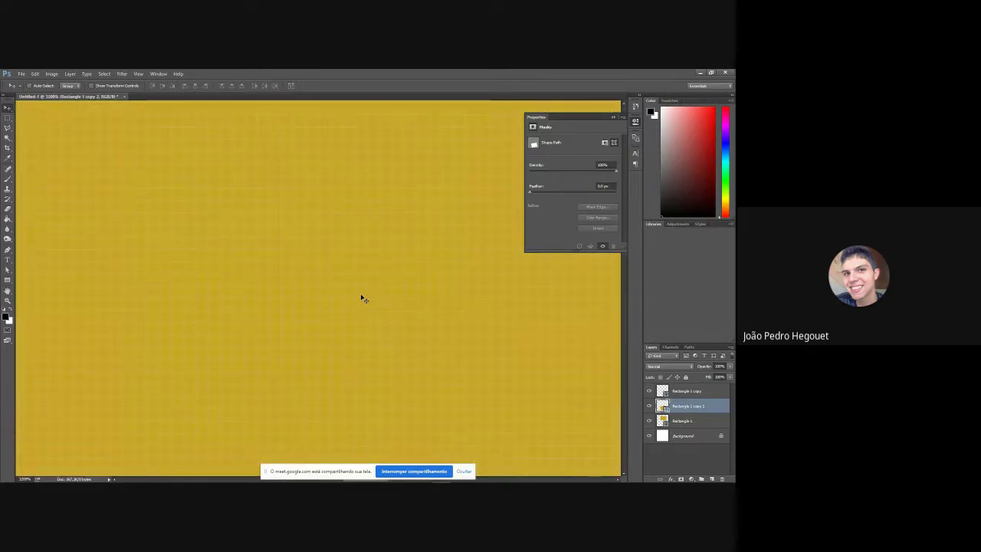
Create a new layer above Rectangle 1 copy 2 and paint a short, bent black stroke over the upper rectangle with the Brush tool.
{"action": "key", "text": "b"}
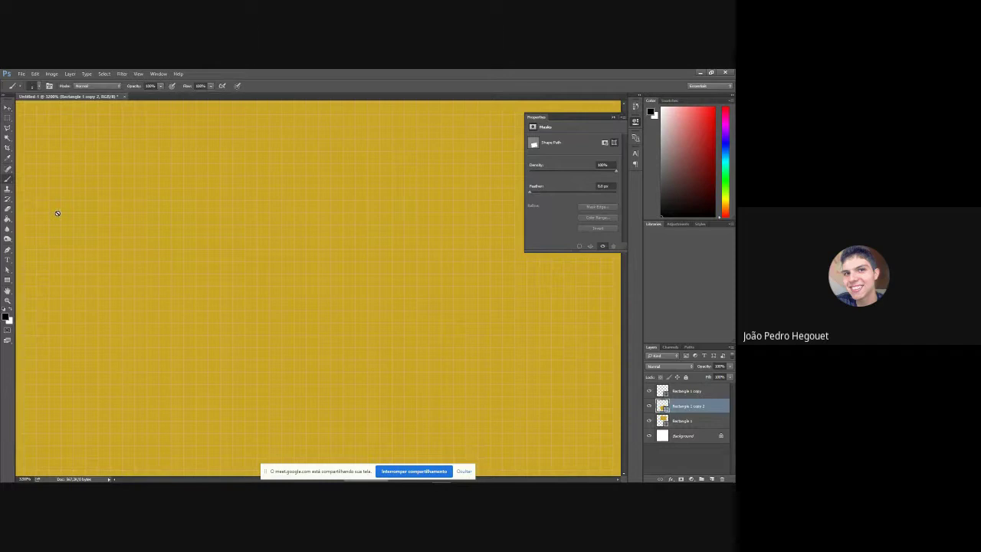
{"action": "left_click", "coordinate": [7, 281]}
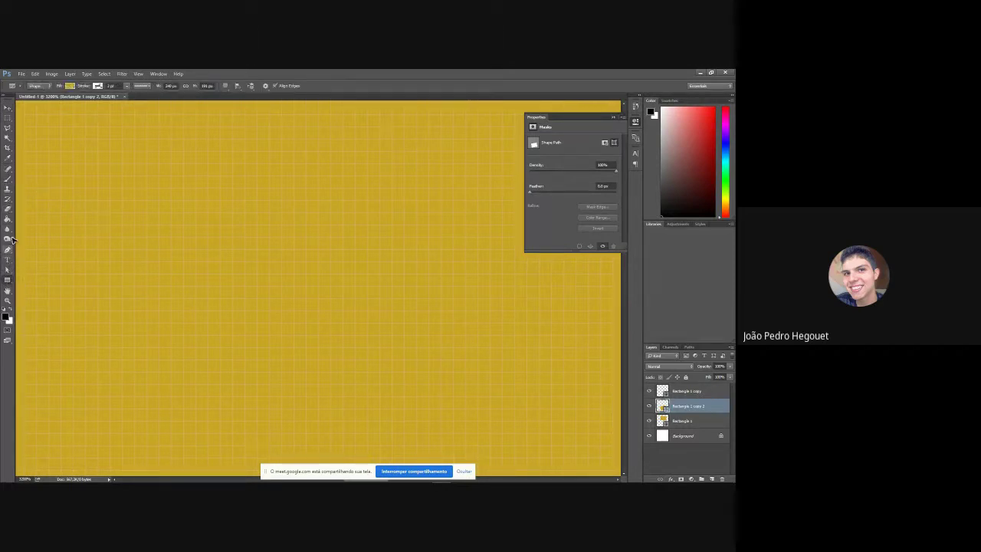
{"action": "left_click", "coordinate": [8, 178]}
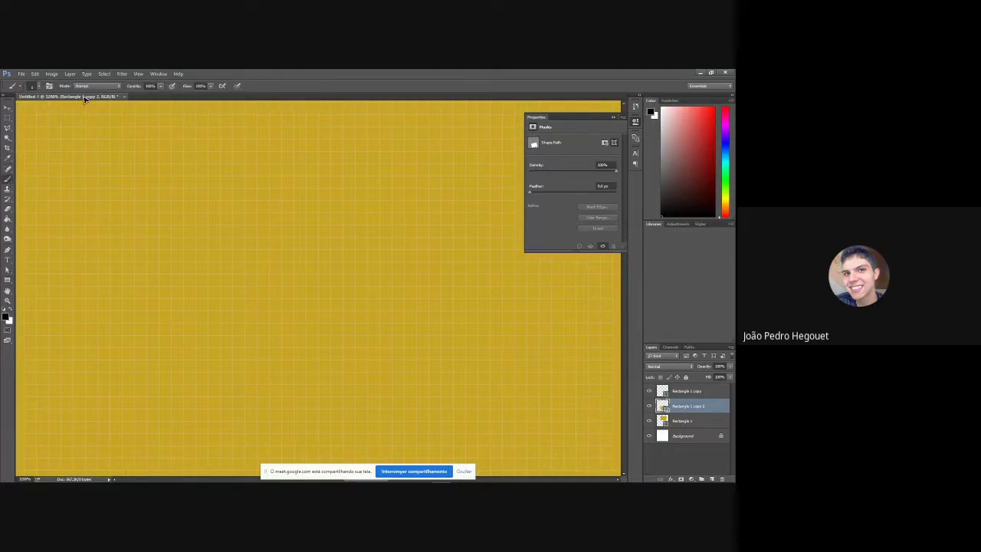
{"action": "left_click", "coordinate": [210, 222]}
{"action": "left_click", "coordinate": [377, 222]}
{"action": "left_click", "coordinate": [712, 479]}
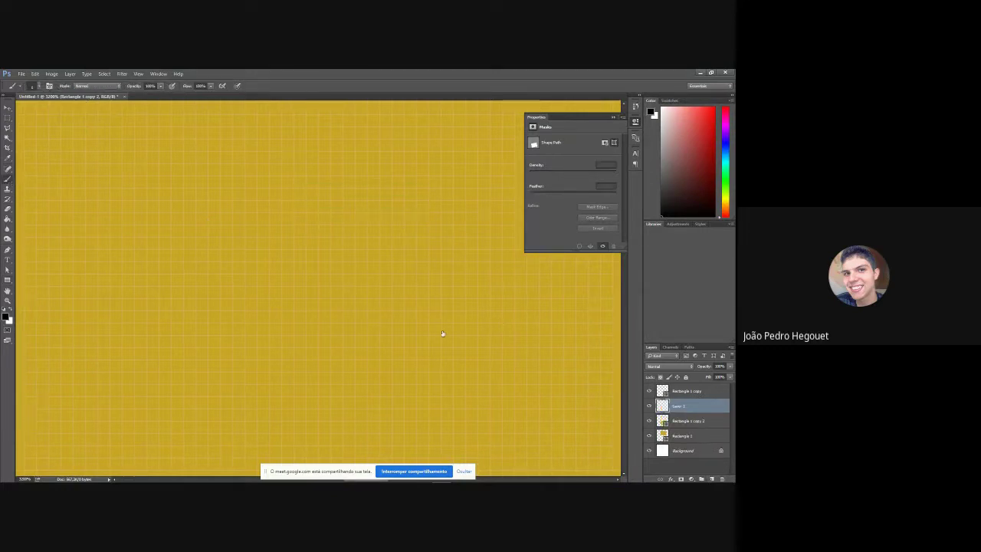
{"action": "left_click", "coordinate": [298, 294]}
{"action": "mouse_move", "coordinate": [300, 292]}
{"action": "left_mouse_down"}
{"action": "mouse_move", "coordinate": [337, 258]}
{"action": "mouse_move", "coordinate": [326, 266]}
{"action": "mouse_move", "coordinate": [324, 228]}
{"action": "mouse_move", "coordinate": [387, 165]}
{"action": "left_mouse_up"}
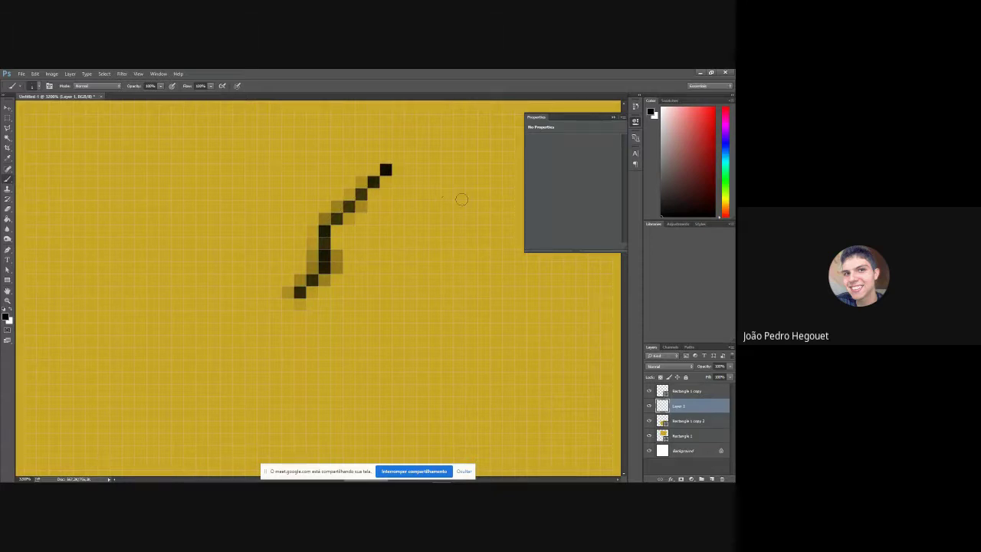
Extend the black stroke from its upper end with a short curve to the right and slightly down.
{"action": "key", "text": "ctrl+minus"}
{"action": "key", "text": "ctrl+minus"}
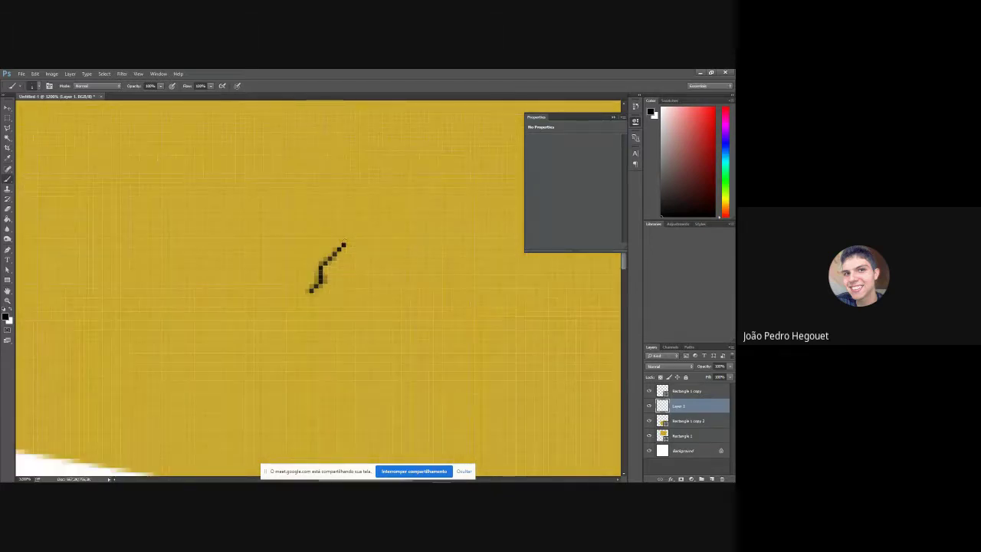
{"action": "left_click_drag", "start_coordinate": [345, 245], "coordinate": [367, 249]}
{"action": "key", "text": "ctrl+minus"}
{"action": "key", "text": "ctrl+minus"}
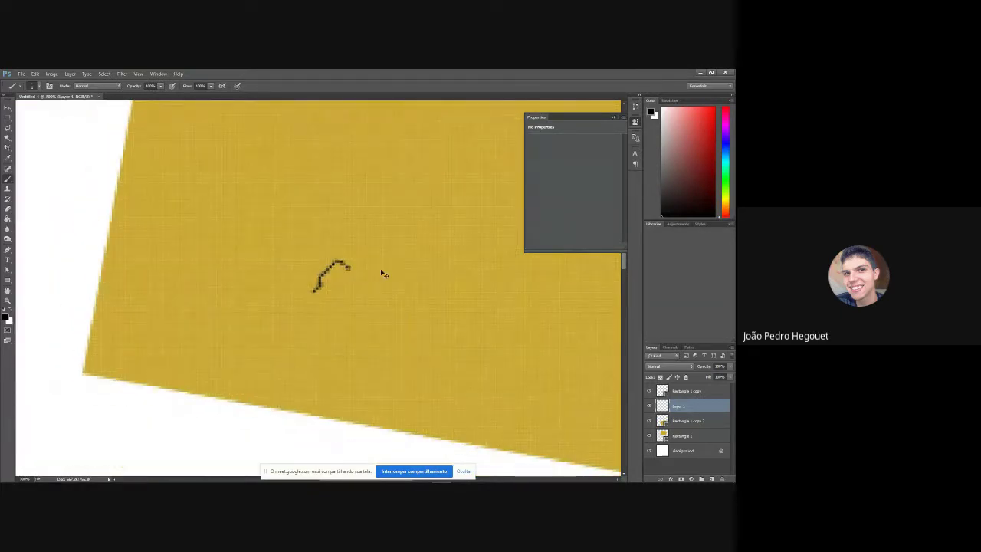
{"action": "key", "text": "ctrl+minus"}
{"action": "key", "text": "ctrl+minus"}
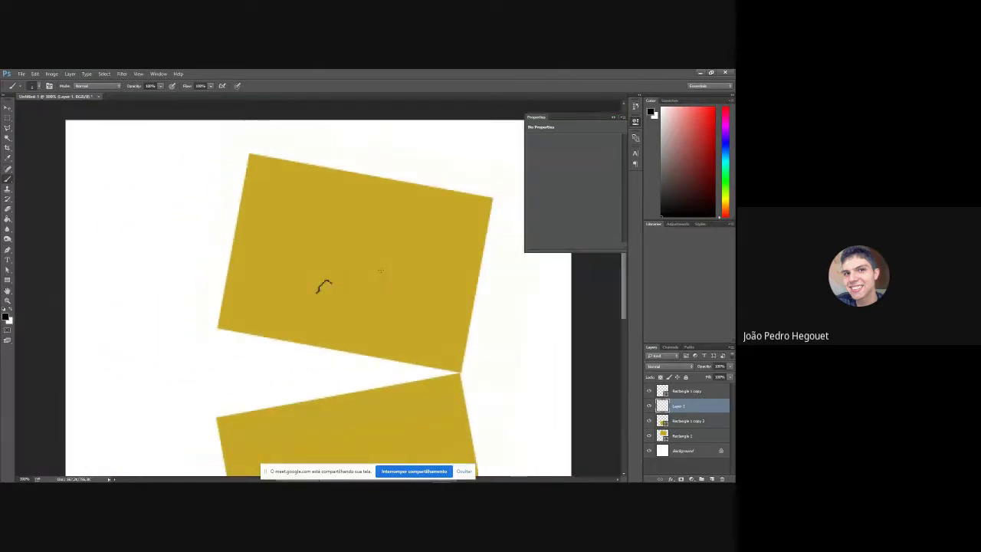
{"action": "key", "text": "ctrl+minus"}
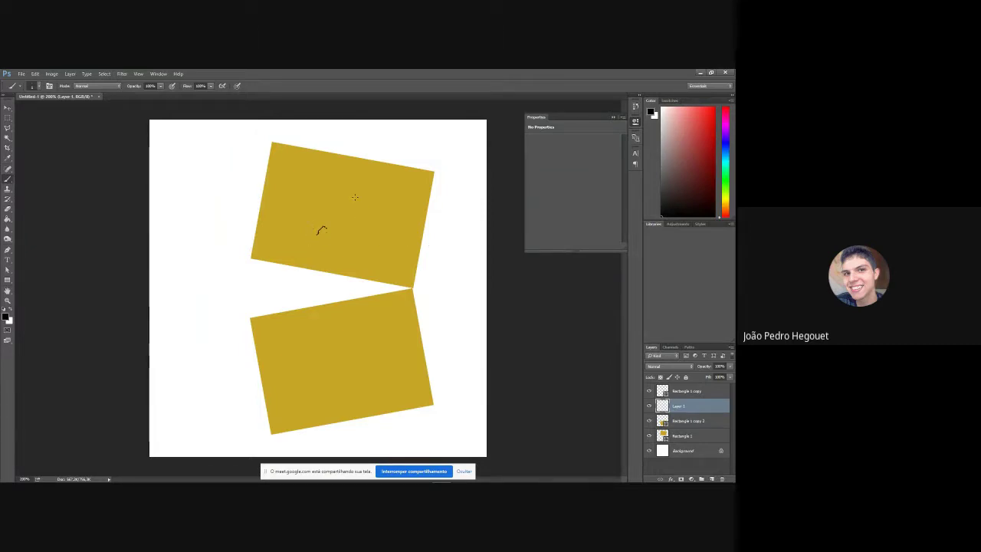
Switch to Maya and write the MEL command CreatePolygonCube; in the Script Editor, enlarging the text size of the code.
{"action": "mouse_move", "coordinate": [423, 478]}
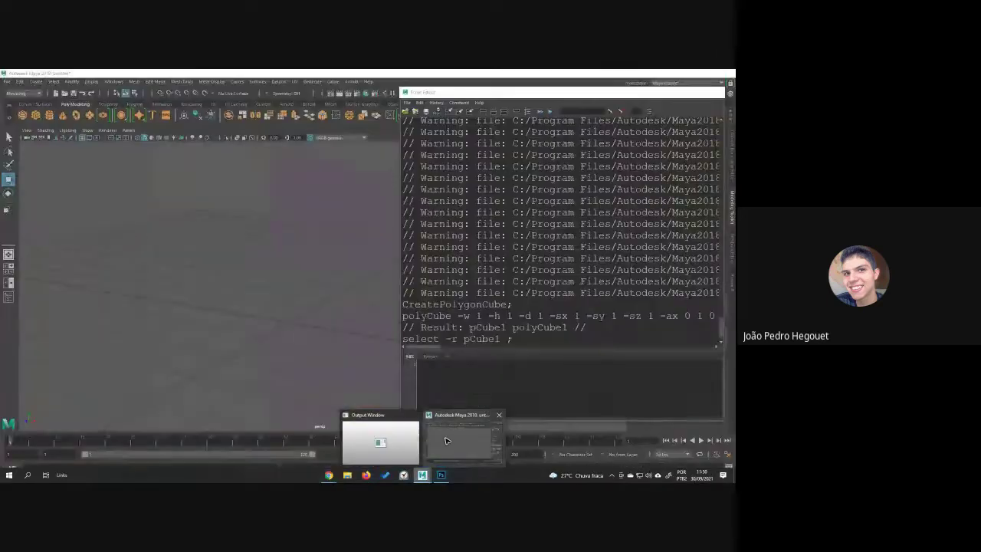
{"action": "left_click", "coordinate": [447, 441]}
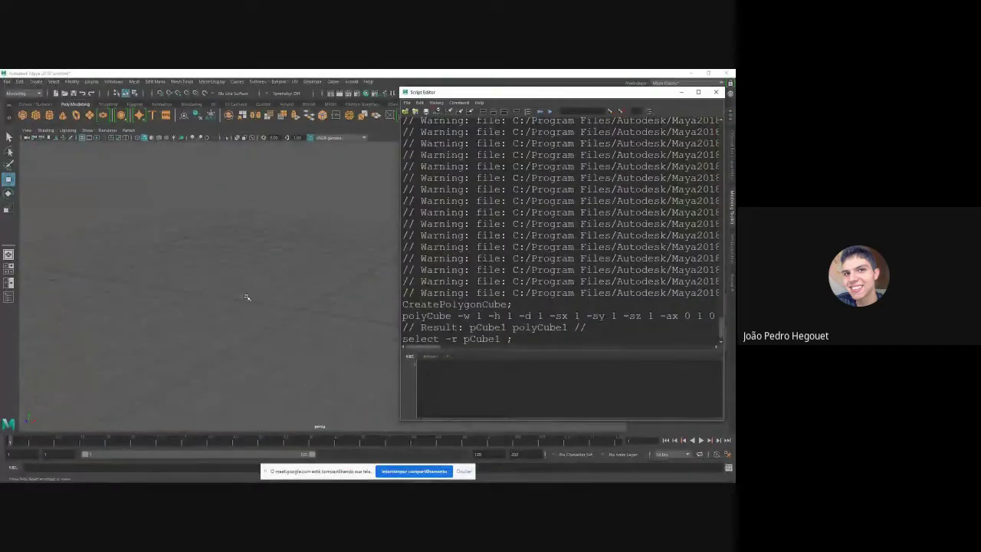
{"action": "left_click", "coordinate": [315, 310]}
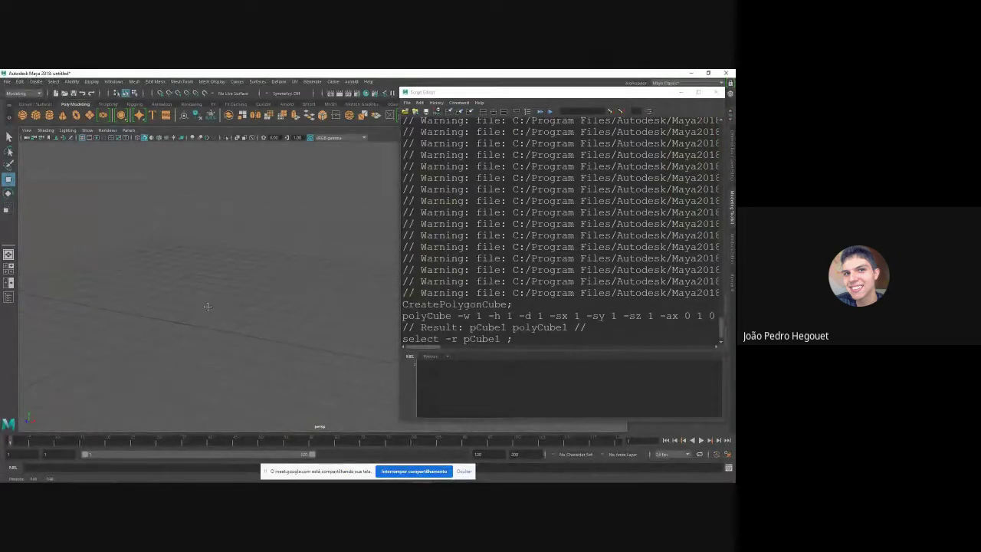
{"action": "left_click_drag", "start_coordinate": [204, 355], "coordinate": [260, 326], "text": "alt"}
{"action": "left_click", "coordinate": [510, 399]}
{"action": "left_click", "coordinate": [510, 398]}
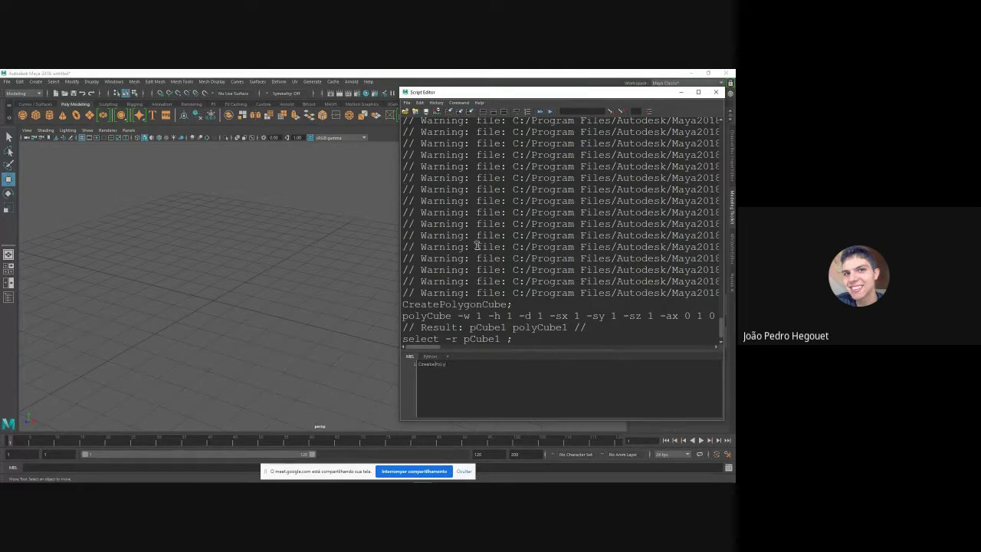
{"action": "scroll", "coordinate": [478, 385], "scroll_direction": "up", "scroll_amount": 4, "text": "ctrl"}
{"action": "scroll", "coordinate": [490, 386], "scroll_direction": "up", "scroll_amount": 2, "text": "ctrl"}
{"action": "scroll", "coordinate": [488, 390], "scroll_direction": "down", "scroll_amount": 1, "text": "ctrl"}
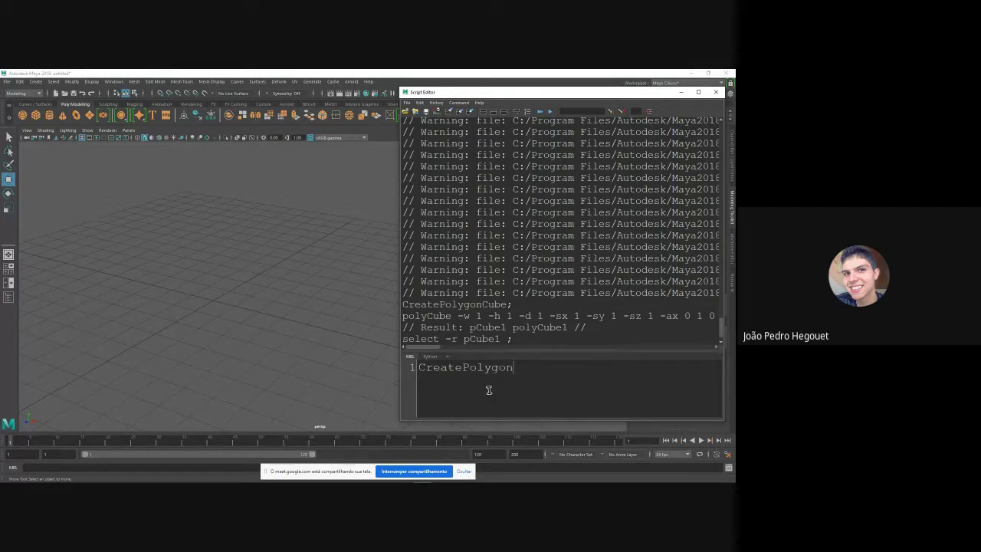
{"action": "type", "text": "ube;"}
Execute the script to create the polygon cube and inspect it in the perspective view.
{"action": "left_click", "coordinate": [550, 112]}
{"action": "scroll", "coordinate": [247, 292], "scroll_direction": "up", "scroll_amount": 3}
{"action": "scroll", "coordinate": [222, 326], "scroll_direction": "down", "scroll_amount": 3}
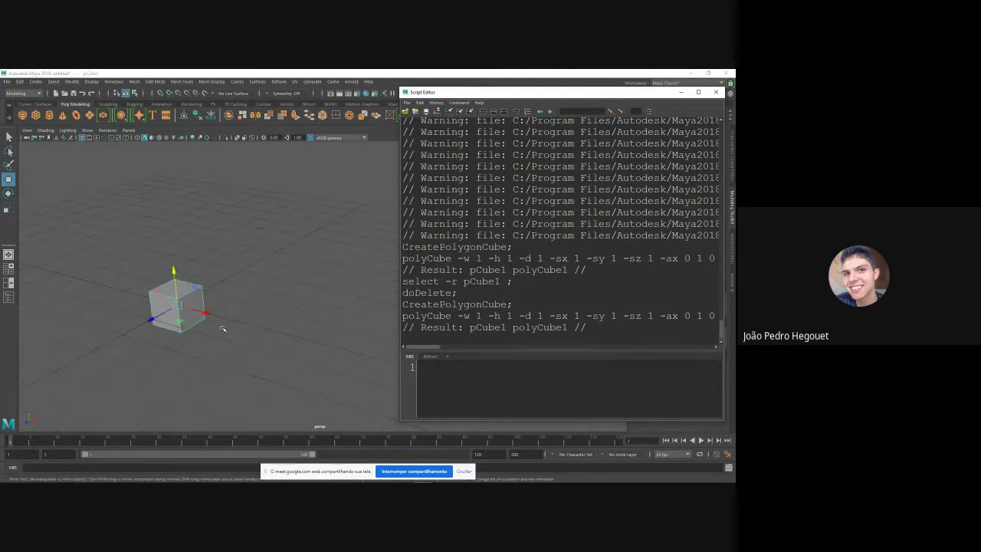
{"action": "left_click_drag", "start_coordinate": [253, 322], "coordinate": [326, 348], "text": "alt"}
{"action": "scroll", "coordinate": [326, 348], "scroll_direction": "down", "scroll_amount": 4}
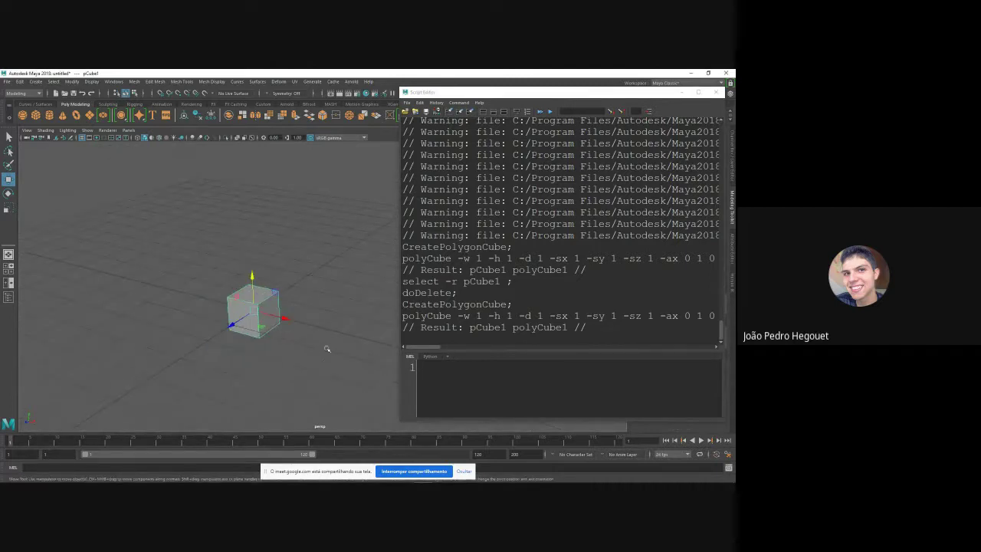
Write and execute the MEL command move -r 2 0 0; to shift the cube 2 units along X.
{"action": "left_click", "coordinate": [506, 396]}
{"action": "type", "text": "move"}
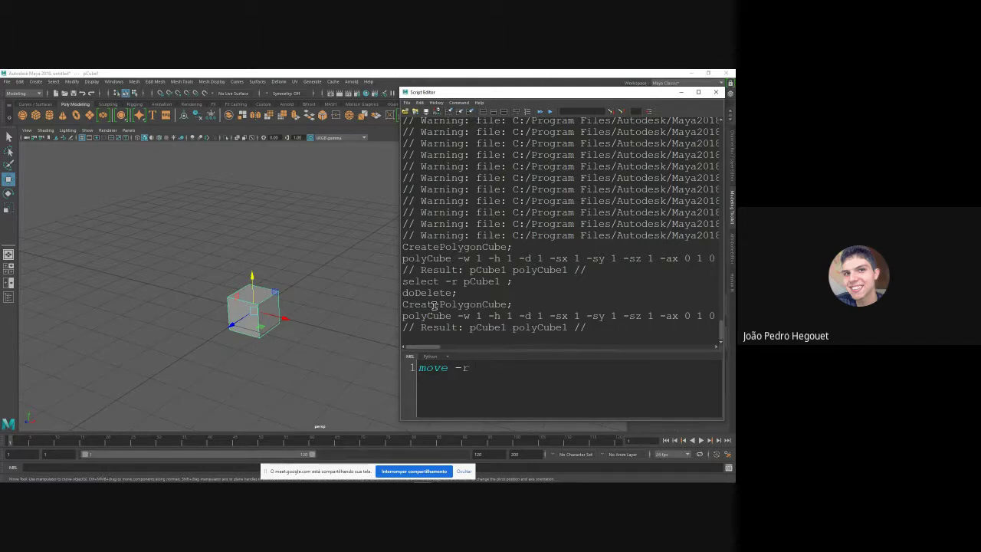
{"action": "type", "text": "-r 0 0"}
{"action": "key", "text": "Delete"}
{"action": "type", "text": "2"}
{"action": "key", "text": "ctrl+Return"}
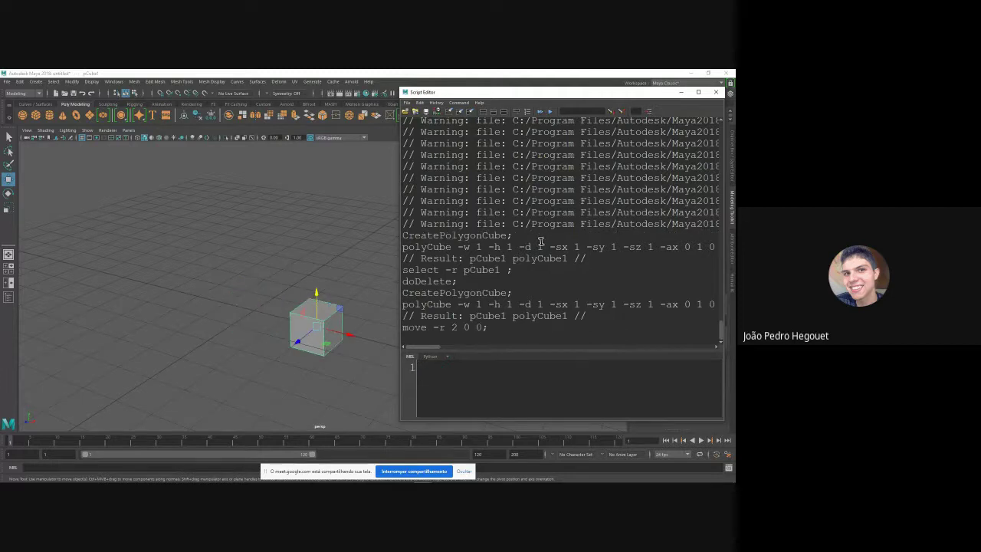
{"action": "left_click_drag", "start_coordinate": [335, 265], "coordinate": [290, 261], "text": "alt"}
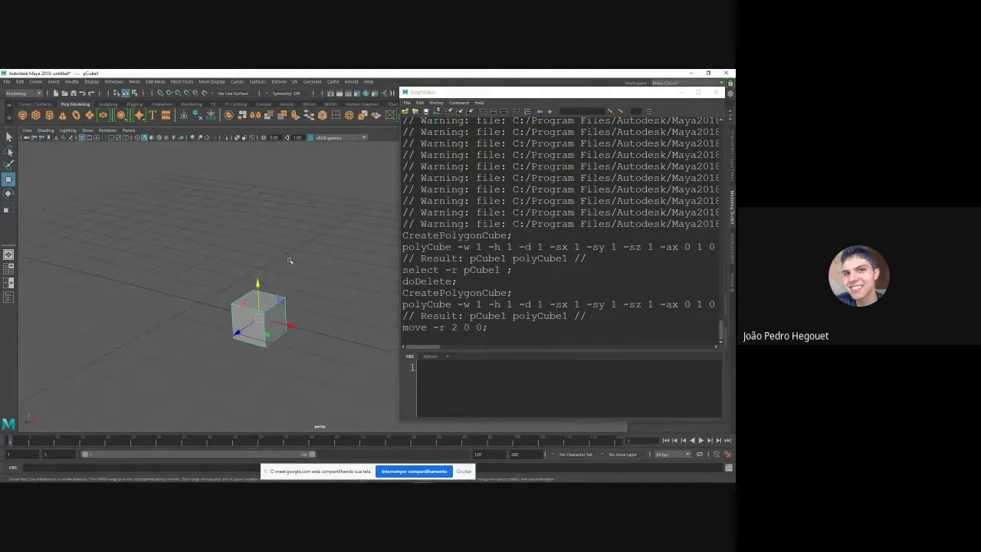
{"action": "left_click_drag", "start_coordinate": [234, 391], "coordinate": [278, 376], "text": "alt"}
{"action": "left_click_drag", "start_coordinate": [191, 323], "coordinate": [344, 370], "text": "alt"}
Write and execute the MEL command move -r 0 0 5; to shift the cube 5 units along Z, and frame it in the view.
{"action": "left_click", "coordinate": [499, 388]}
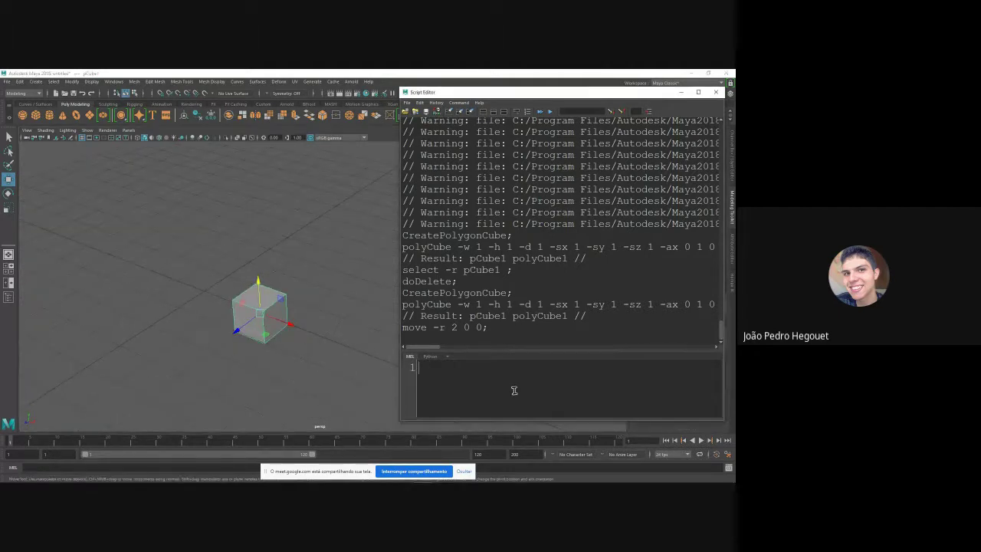
{"action": "type", "text": "move -r 0 0 5"}
{"action": "left_click", "coordinate": [549, 111]}
{"action": "key", "text": "f"}
{"action": "left_click_drag", "start_coordinate": [284, 376], "coordinate": [342, 339], "text": "alt"}
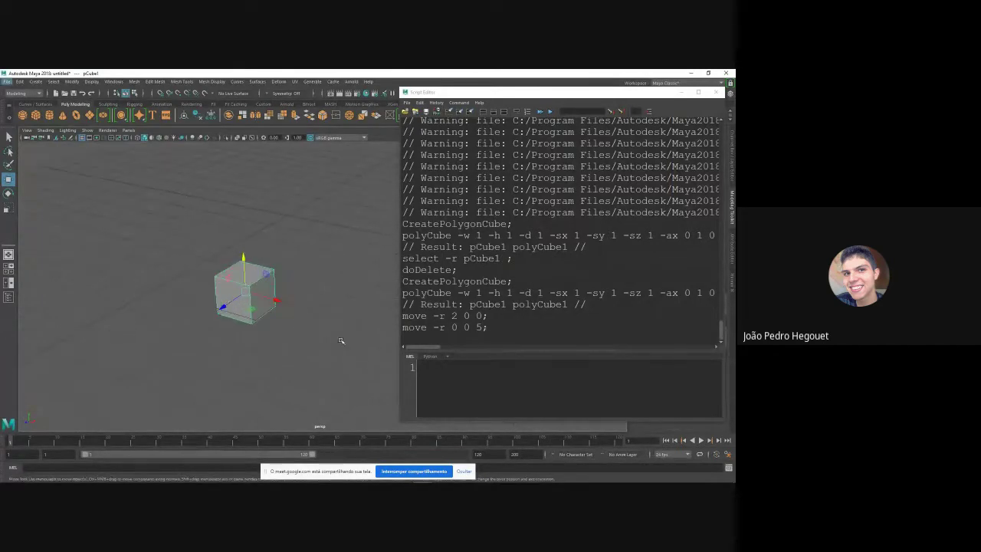
Write and execute the MEL command scale -x 2; to stretch the cube along its X axis.
{"action": "left_click", "coordinate": [407, 367]}
{"action": "type", "text": "scale"}
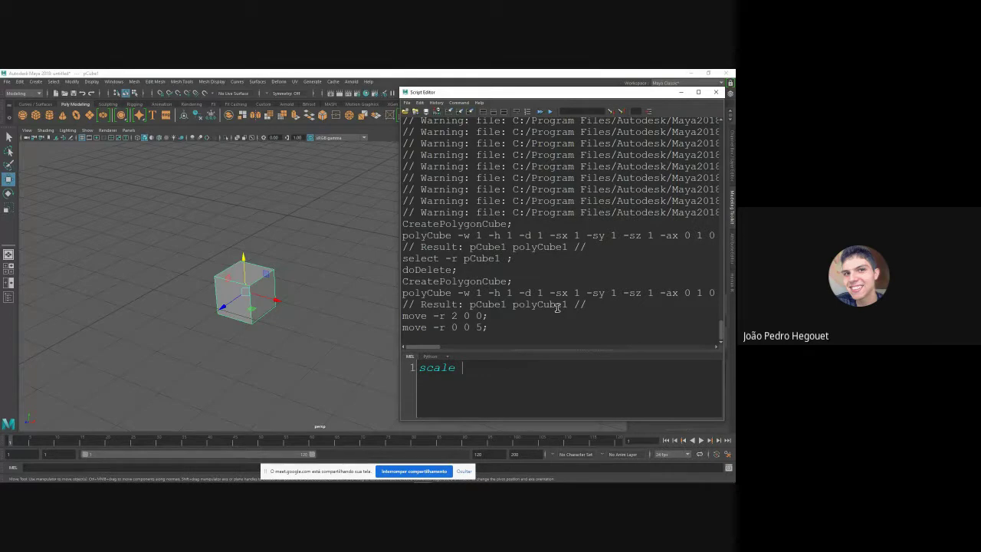
{"action": "type", "text": "-r"}
{"action": "left_click", "coordinate": [550, 112]}
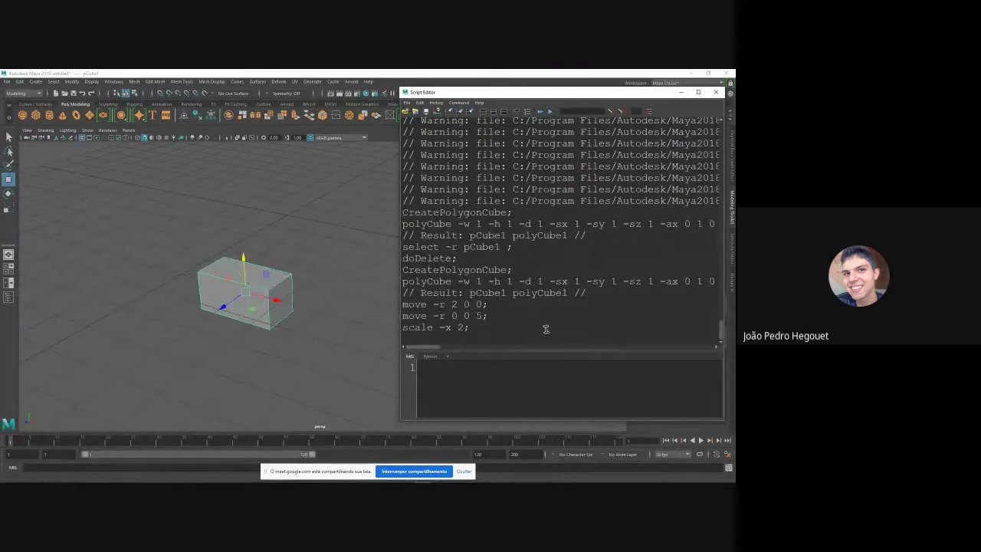
{"action": "key", "text": "Up"}
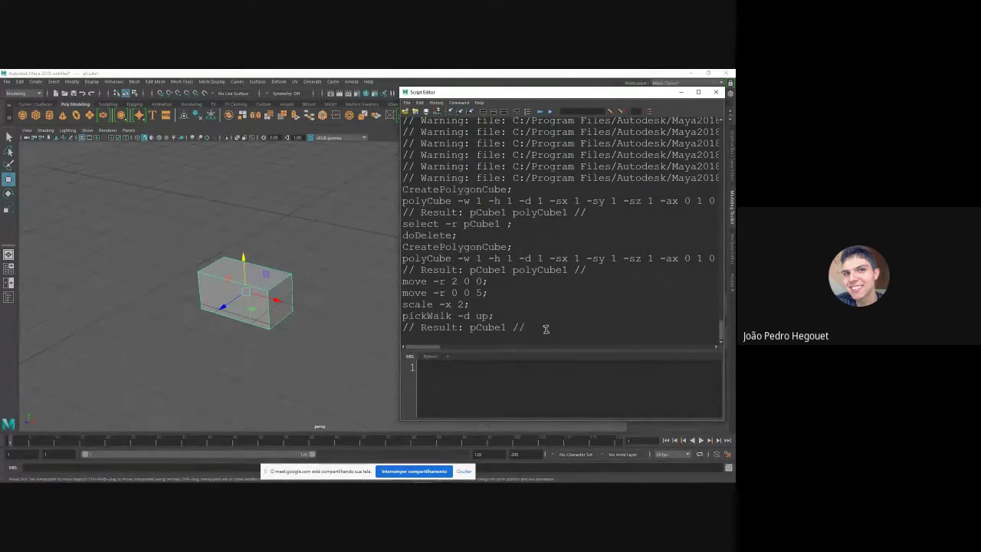
Write and execute the MEL command scale -y 5; to stretch the box along its Y axis.
{"action": "left_click", "coordinate": [516, 378]}
{"action": "type", "text": "sca"}
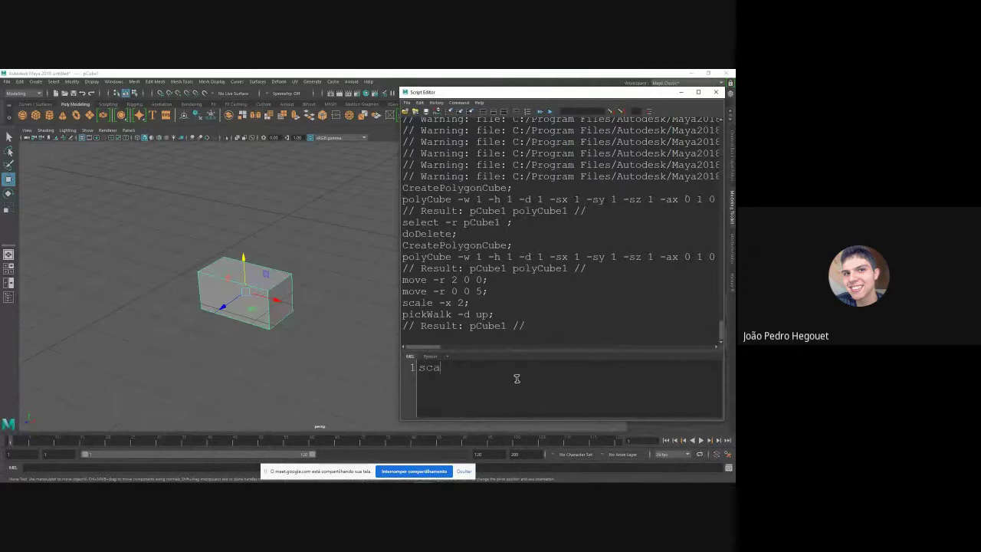
{"action": "type", "text": "le -y 5"}
{"action": "key", "text": "Return"}
{"action": "left_click", "coordinate": [548, 112]}
{"action": "left_click_drag", "start_coordinate": [333, 318], "coordinate": [306, 316], "text": "alt"}
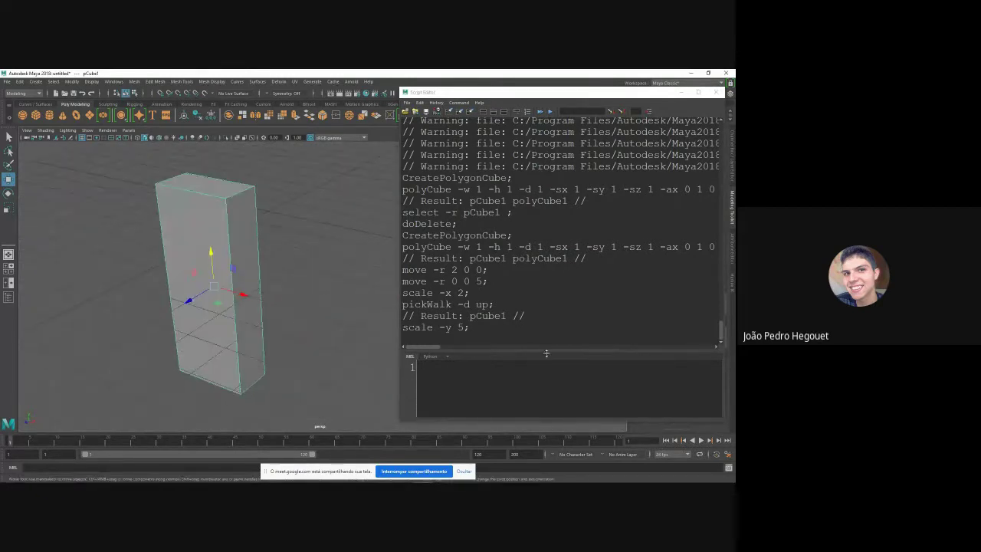
Look up the rotate syntax in the command history and execute rotate -r -os -fo 0 0 -47; to tilt the box about Z.
{"action": "left_click", "coordinate": [485, 371]}
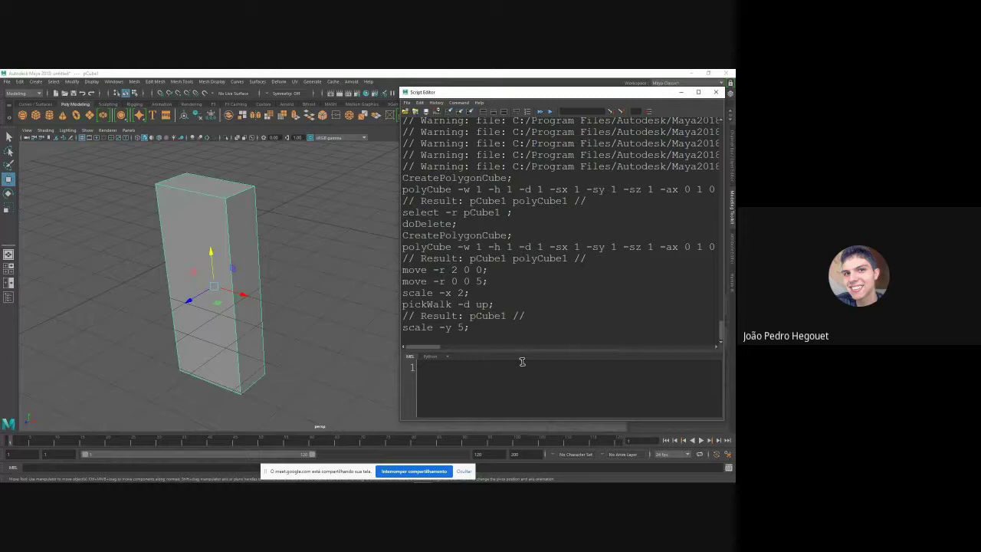
{"action": "type", "text": "rotate"}
{"action": "scroll", "coordinate": [544, 272], "scroll_direction": "up", "scroll_amount": 10}
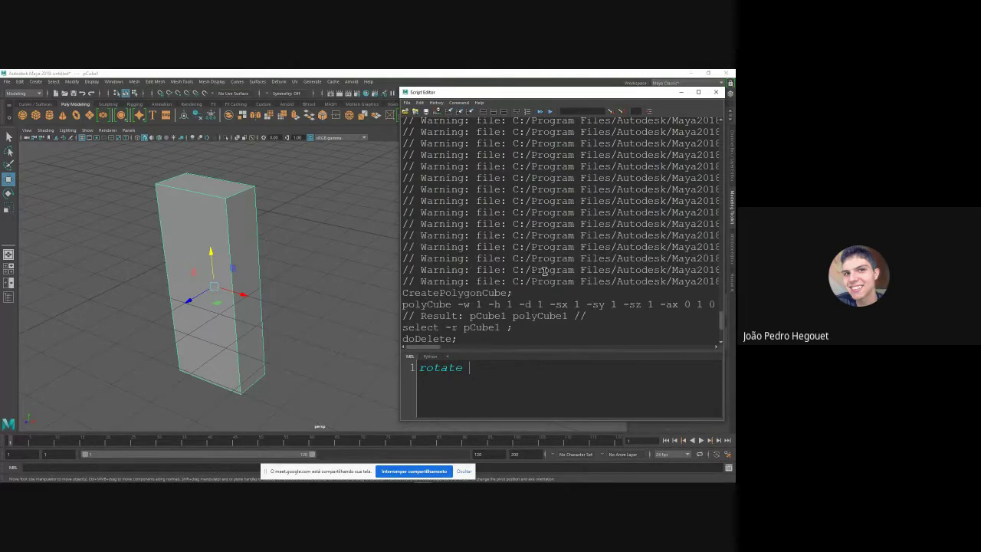
{"action": "scroll", "coordinate": [546, 274], "scroll_direction": "up", "scroll_amount": 6}
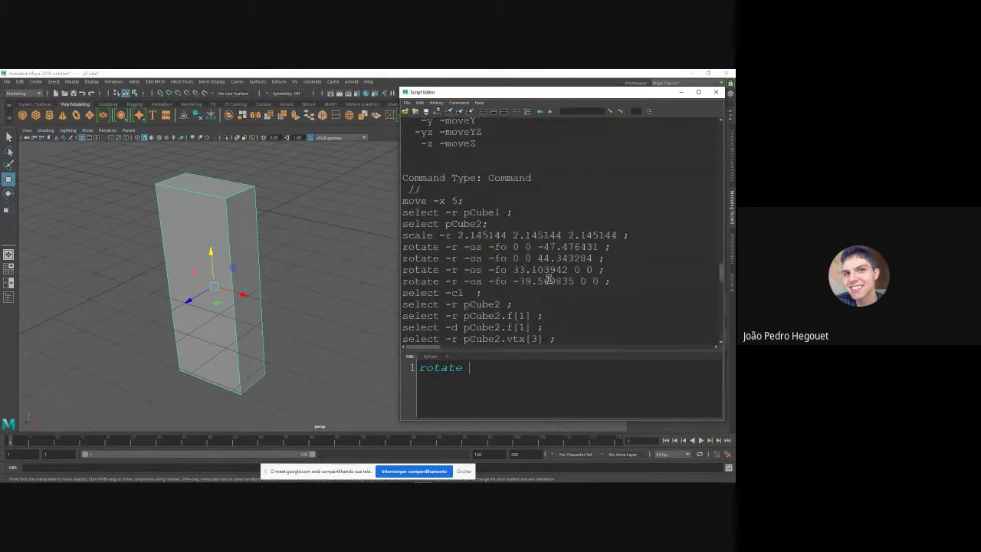
{"action": "scroll", "coordinate": [548, 279], "scroll_direction": "down", "scroll_amount": 2}
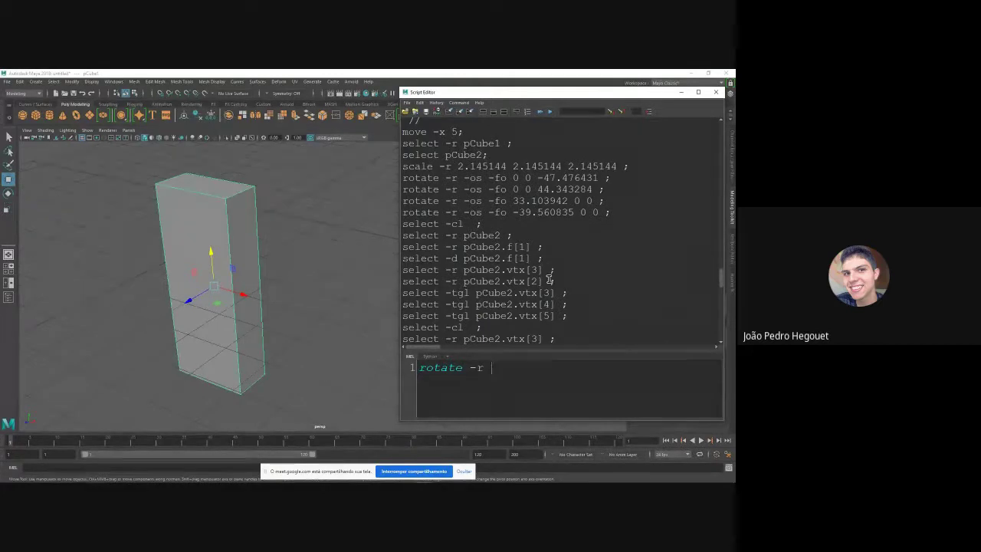
{"action": "type", "text": "-os -fo 0 0 -47;"}
{"action": "scroll", "coordinate": [605, 240], "scroll_direction": "down", "scroll_amount": 3}
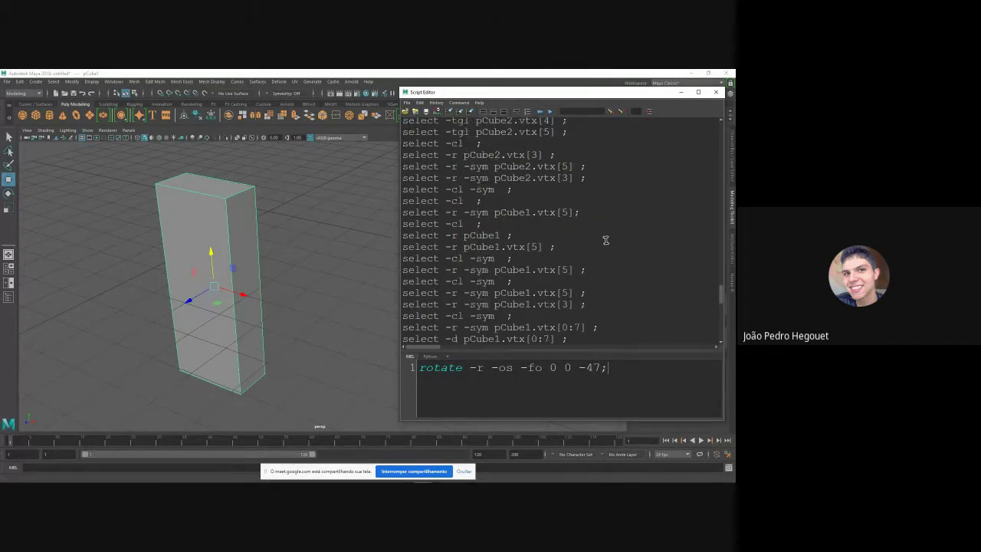
{"action": "left_click", "coordinate": [549, 112]}
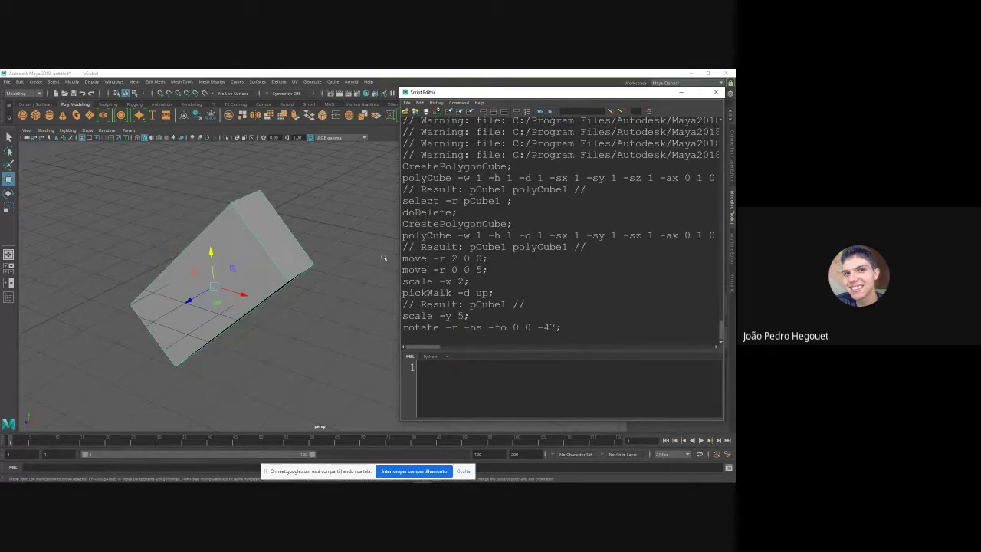
Inspect the rotated box from several angles in the perspective view.
{"action": "left_click_drag", "start_coordinate": [222, 360], "coordinate": [265, 373], "text": "alt"}
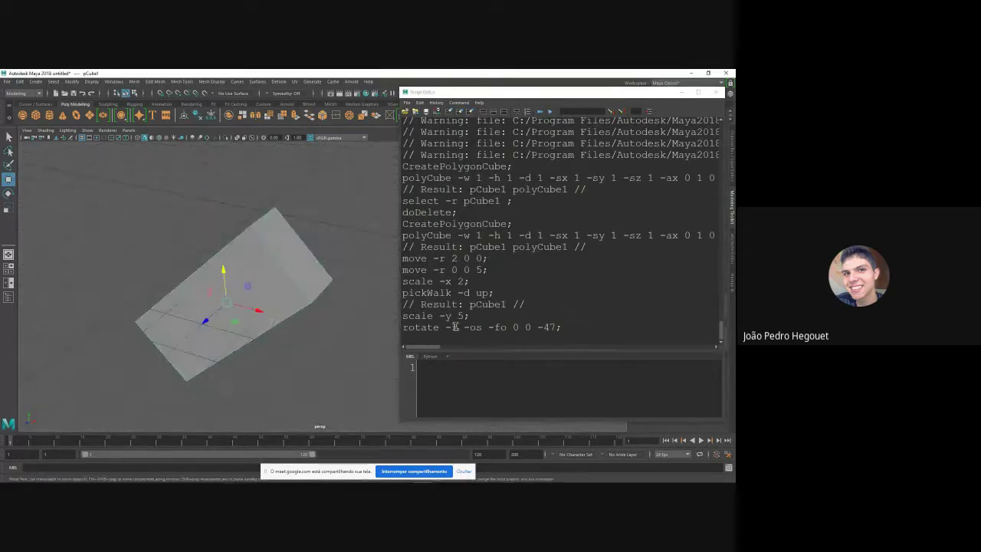
{"action": "mouse_move", "coordinate": [340, 361]}
{"action": "left_mouse_down", "text": "alt"}
{"action": "mouse_move", "coordinate": [316, 361]}
{"action": "mouse_move", "coordinate": [312, 349]}
{"action": "mouse_move", "coordinate": [329, 360]}
{"action": "left_mouse_up", "text": "alt"}
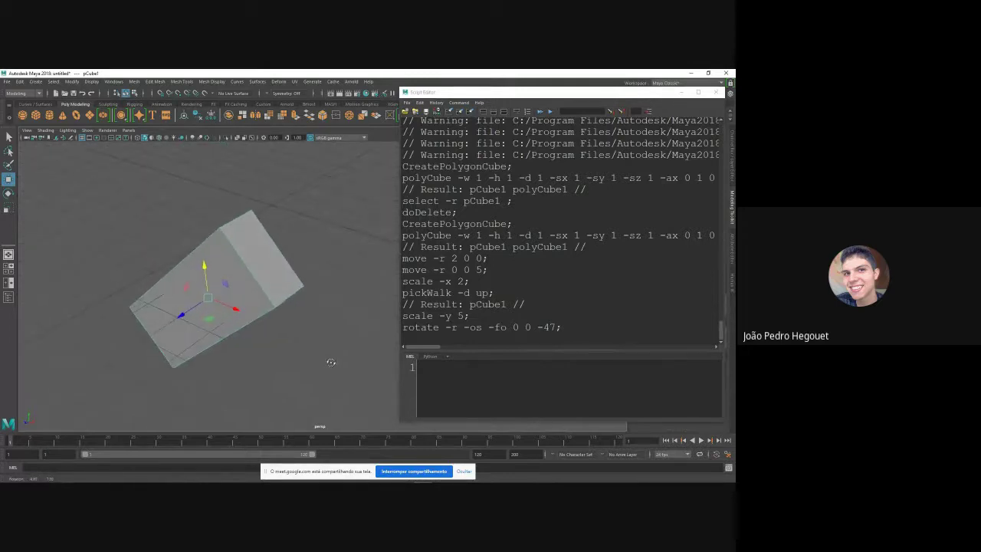
{"action": "left_click_drag", "start_coordinate": [322, 322], "coordinate": [390, 328], "text": "alt"}
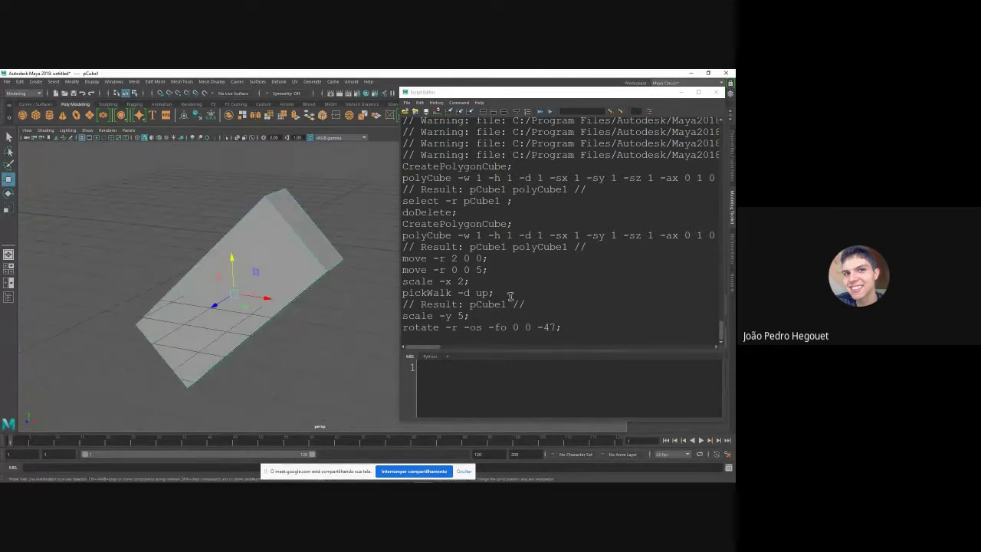
{"action": "left_click_drag", "start_coordinate": [280, 309], "coordinate": [335, 332], "text": "alt"}
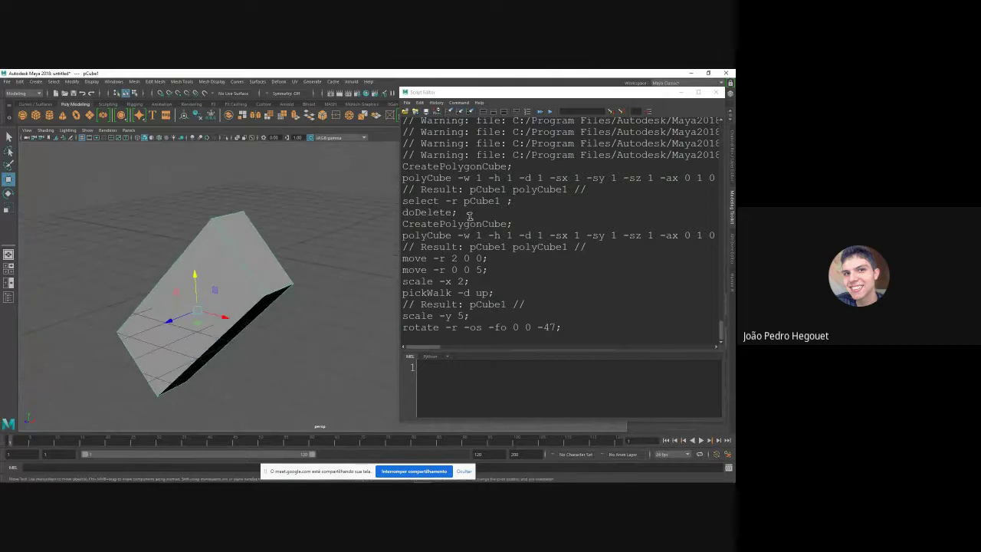
{"action": "left_click", "coordinate": [471, 379]}
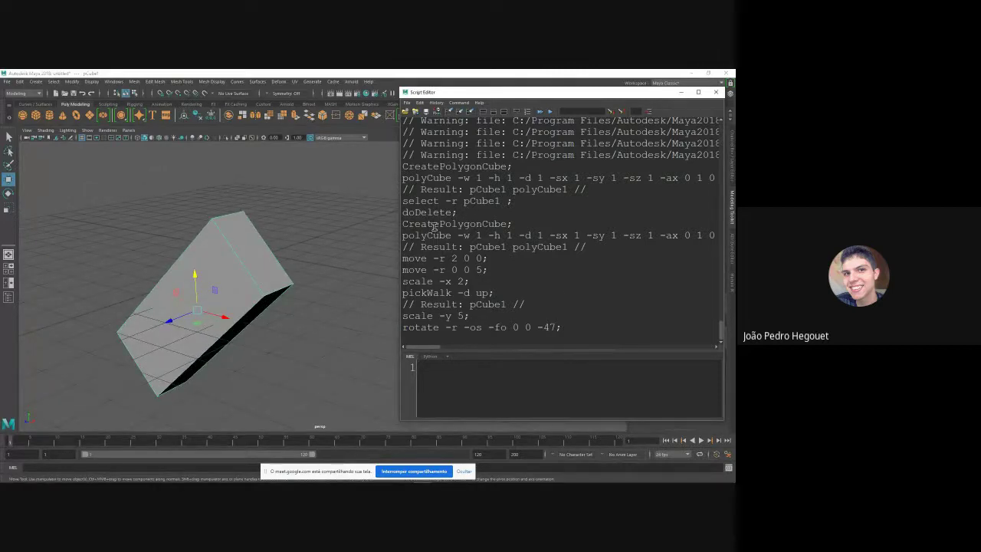
{"action": "left_click_drag", "start_coordinate": [225, 254], "coordinate": [286, 250], "text": "alt"}
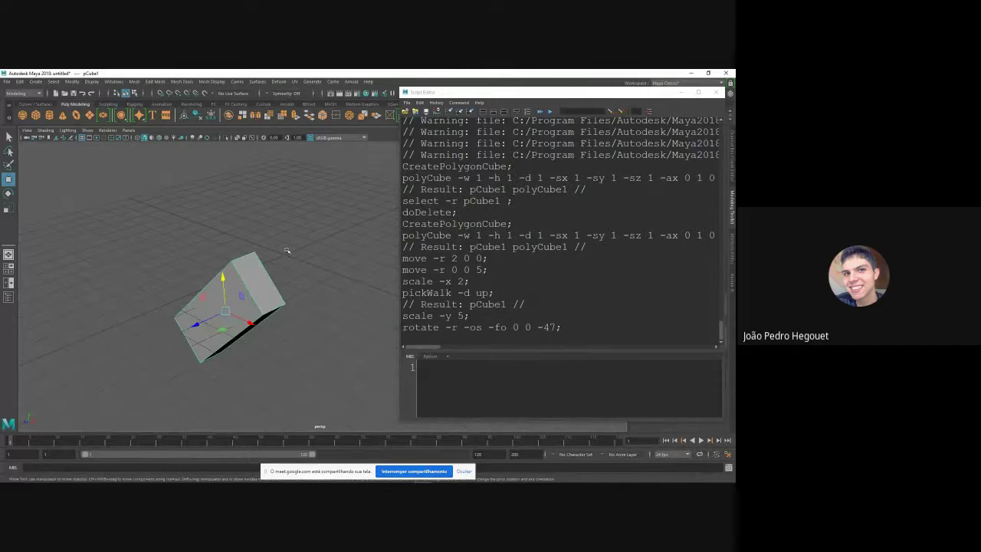